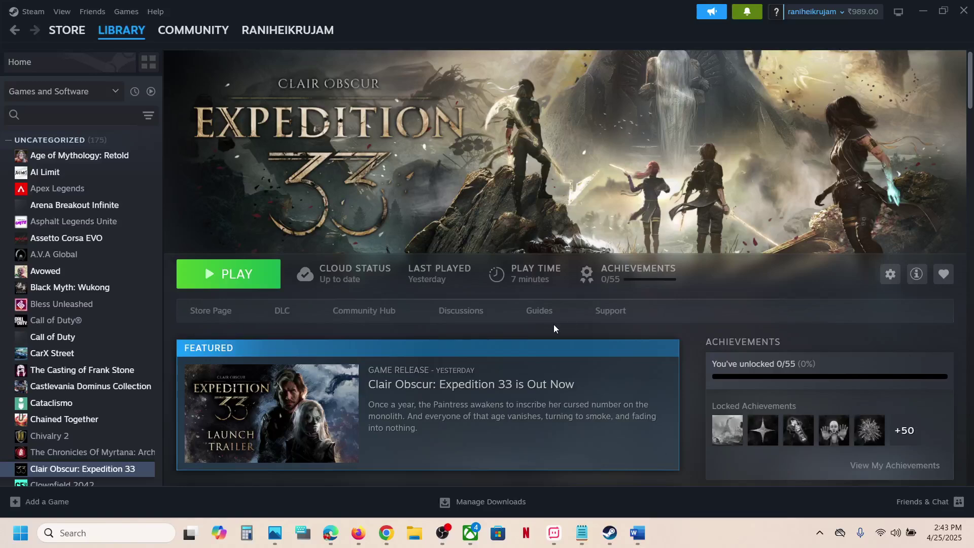
Step: Open a File Explorer window over the Steam library page
{"action": "key", "text": "super+e"}
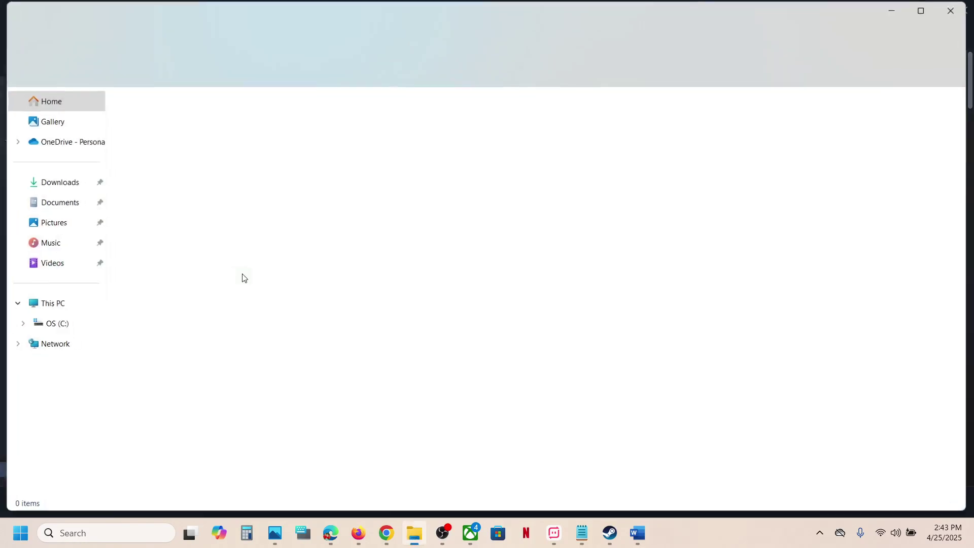
Step: Go to C: > Users > your user folder and check the hidden-items view option
{"action": "left_click", "coordinate": [48, 305]}
{"action": "left_click", "coordinate": [232, 139]}
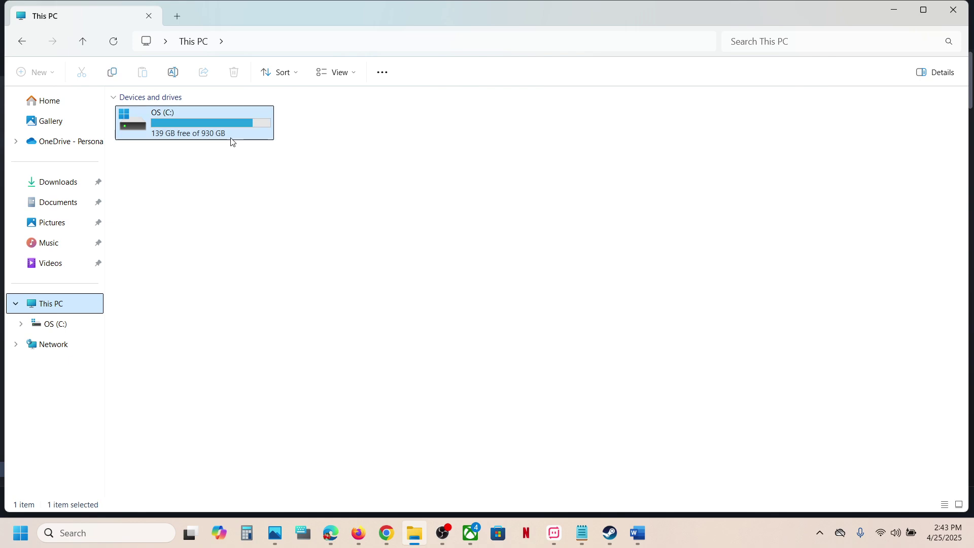
{"action": "double_click", "coordinate": [231, 141]}
{"action": "scroll", "coordinate": [213, 304], "scroll_direction": "down", "scroll_amount": 3}
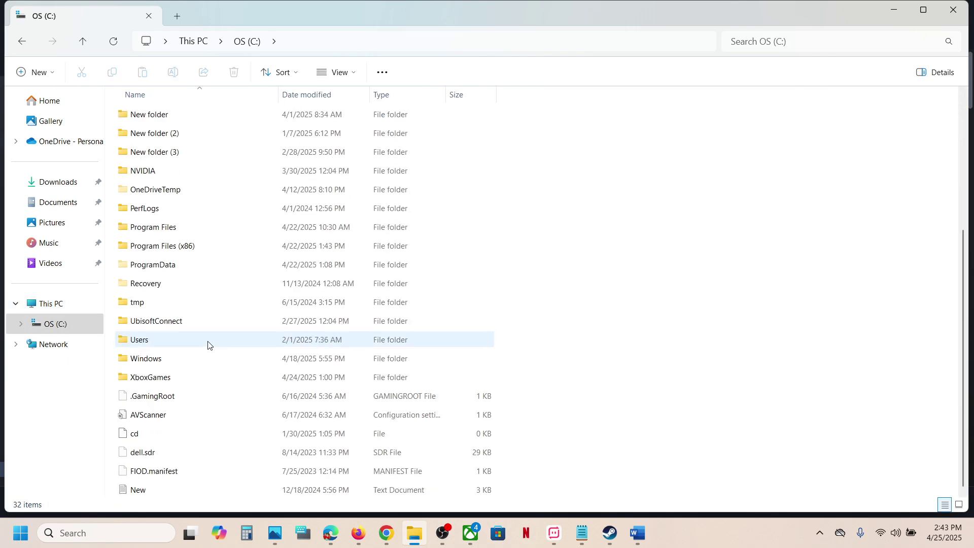
{"action": "double_click", "coordinate": [162, 342]}
{"action": "left_click", "coordinate": [166, 116]}
{"action": "double_click", "coordinate": [166, 117]}
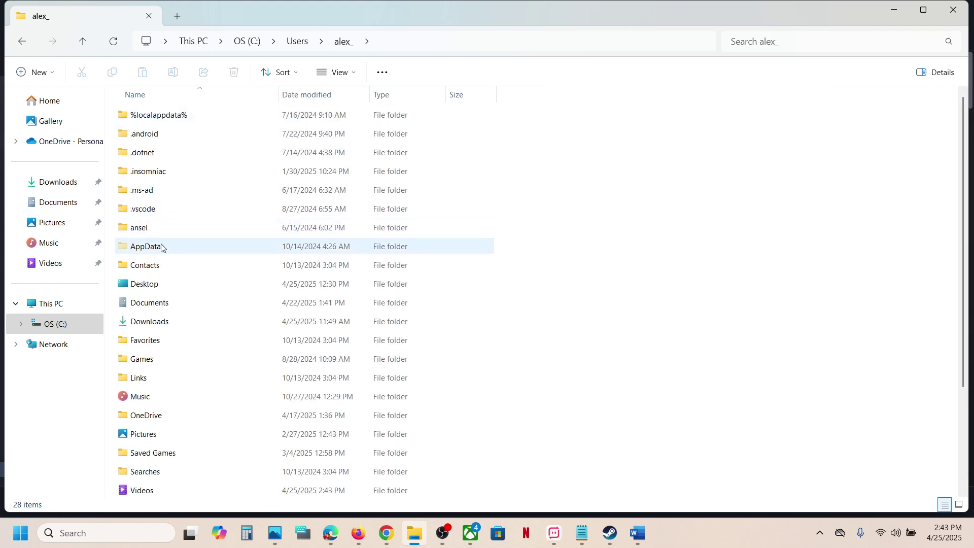
{"action": "left_click", "coordinate": [162, 247]}
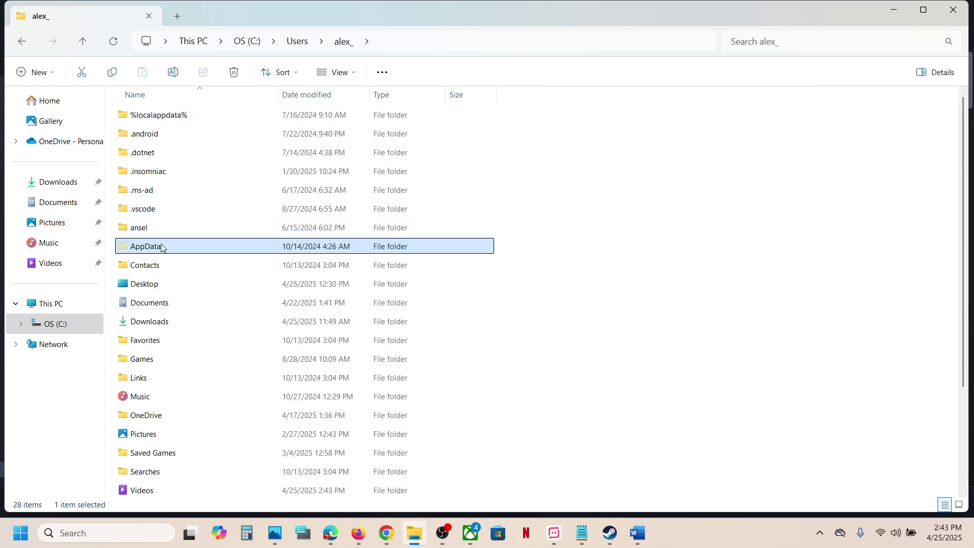
{"action": "left_click", "coordinate": [355, 73]}
{"action": "mouse_move", "coordinate": [358, 317]}
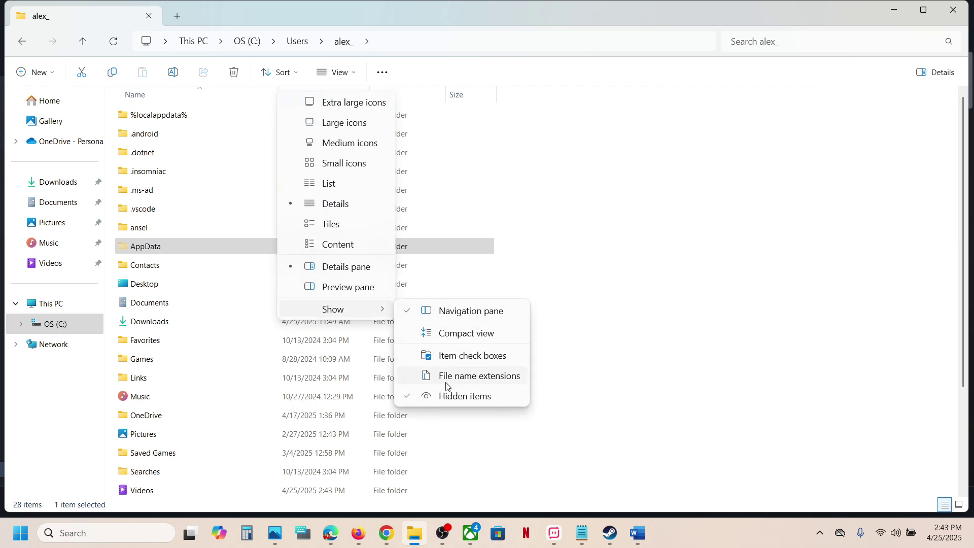
{"action": "left_click", "coordinate": [153, 259]}
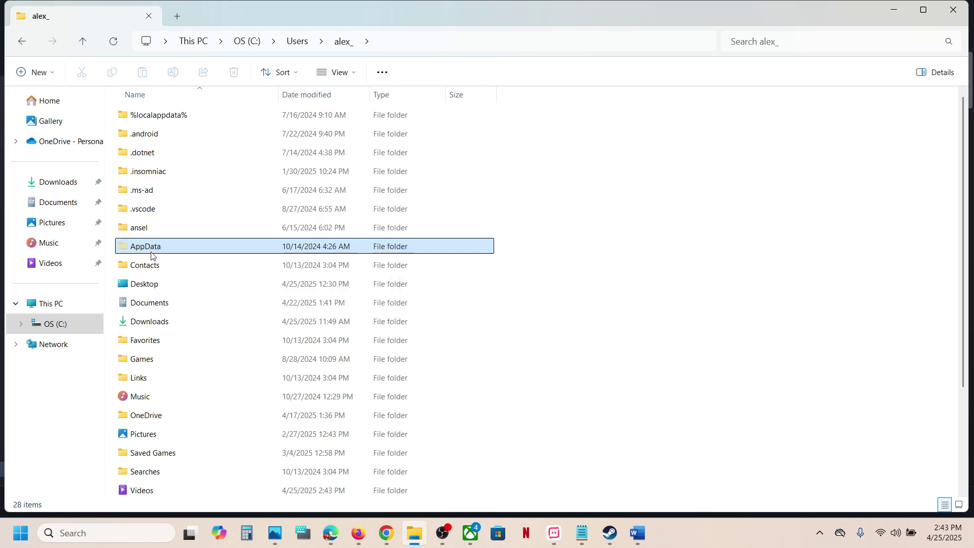
Step: Open AppData > Local > Sandfall > Saved > Config > Windows
{"action": "double_click", "coordinate": [154, 252]}
{"action": "double_click", "coordinate": [146, 118]}
{"action": "left_click", "coordinate": [187, 270]}
{"action": "double_click", "coordinate": [185, 270]}
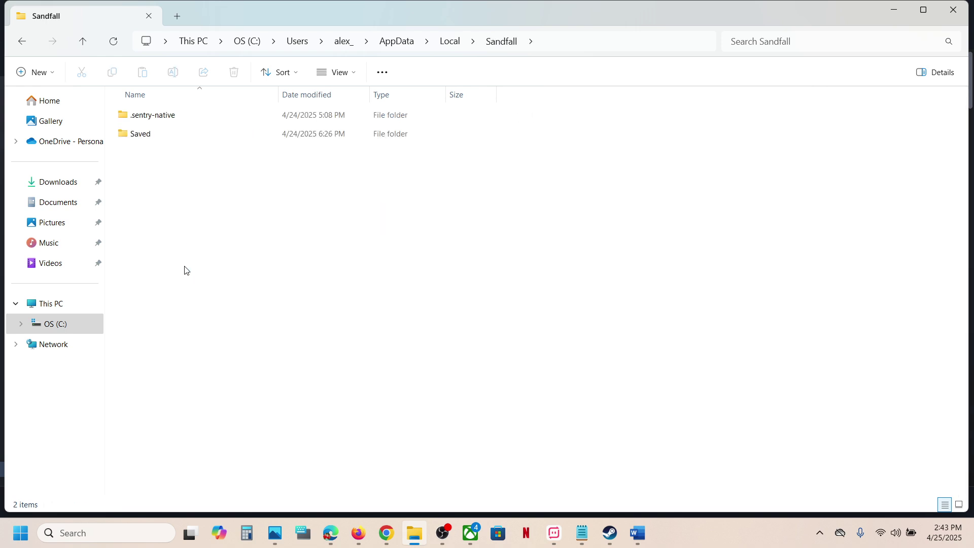
{"action": "double_click", "coordinate": [174, 138]}
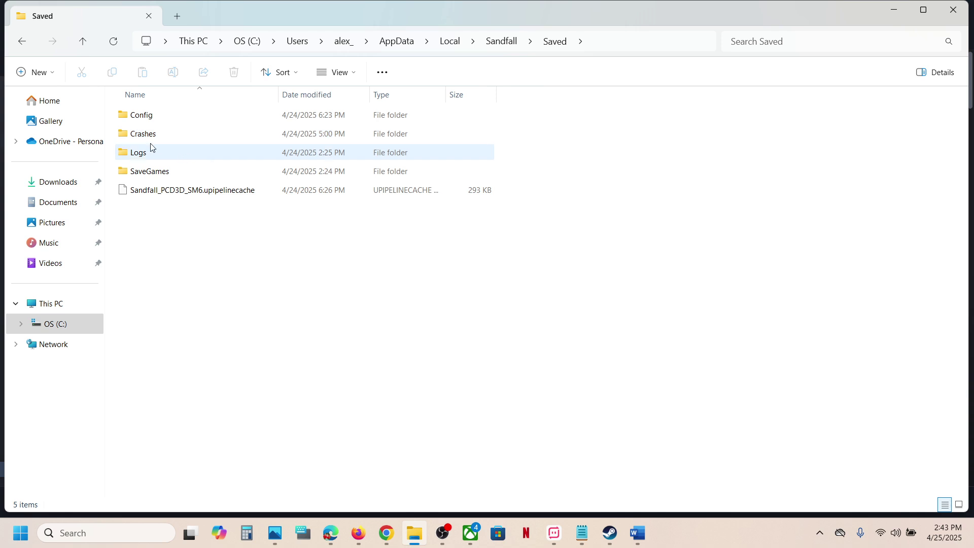
{"action": "double_click", "coordinate": [144, 115]}
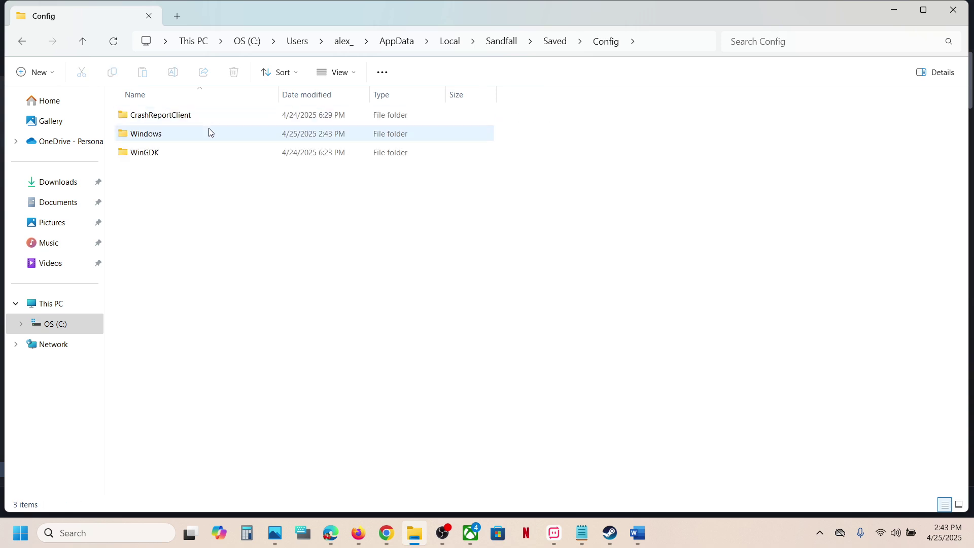
{"action": "left_click", "coordinate": [143, 142]}
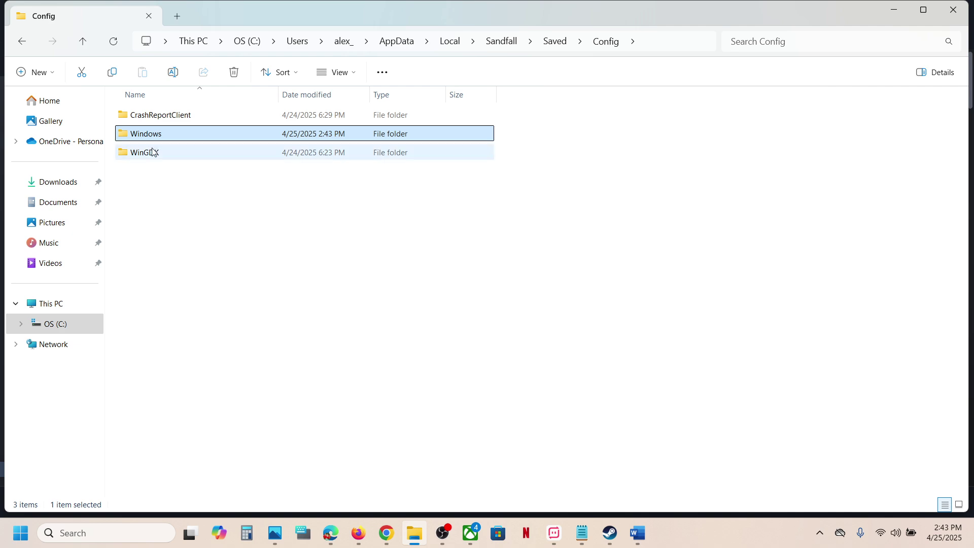
{"action": "left_click", "coordinate": [153, 151]}
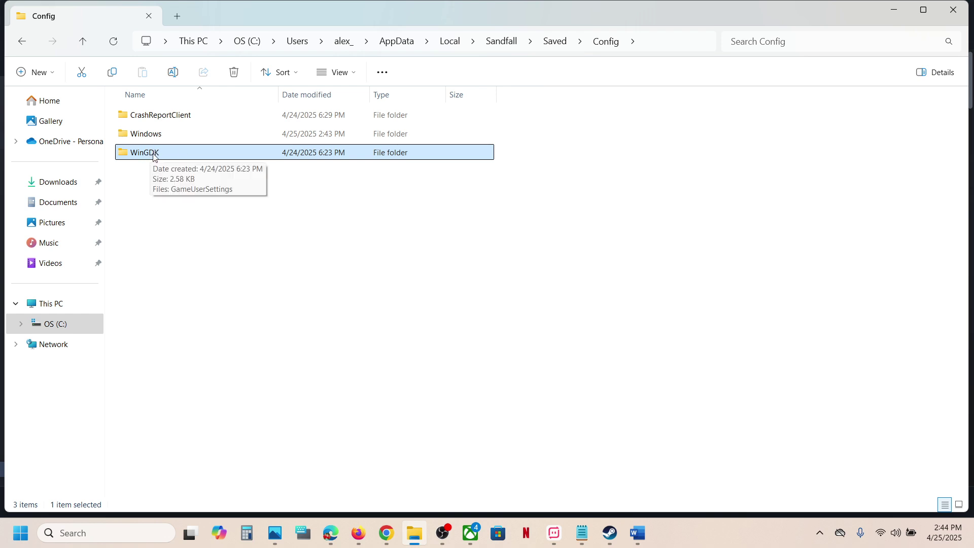
{"action": "left_click", "coordinate": [160, 135]}
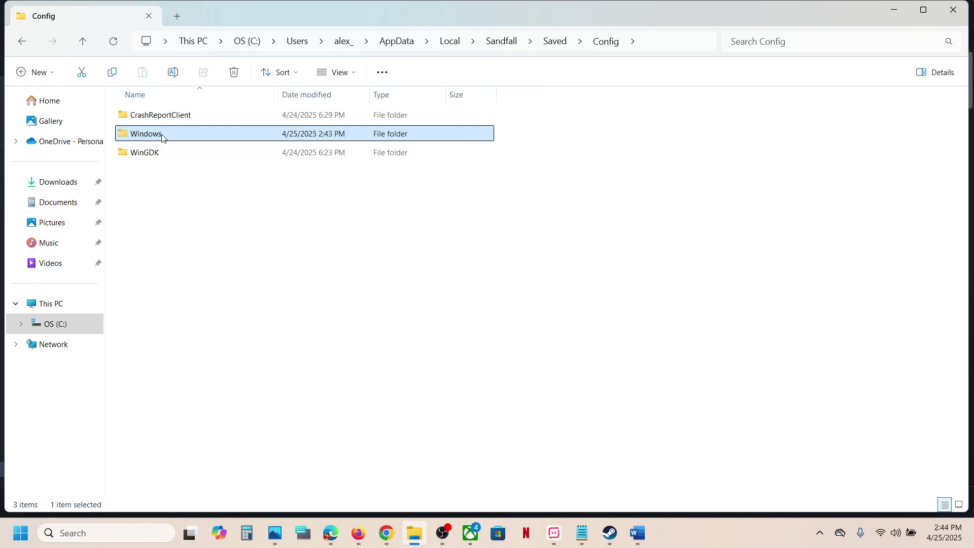
{"action": "double_click", "coordinate": [163, 135]}
Step: Copy GameUserSettings and paste a duplicate into the Windows config folder
{"action": "left_click", "coordinate": [173, 123]}
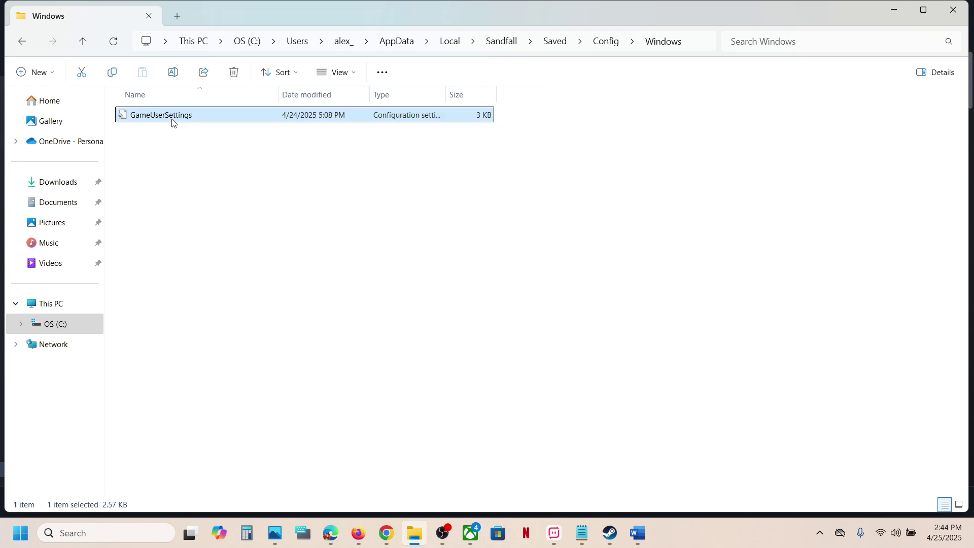
{"action": "right_click", "coordinate": [174, 123]}
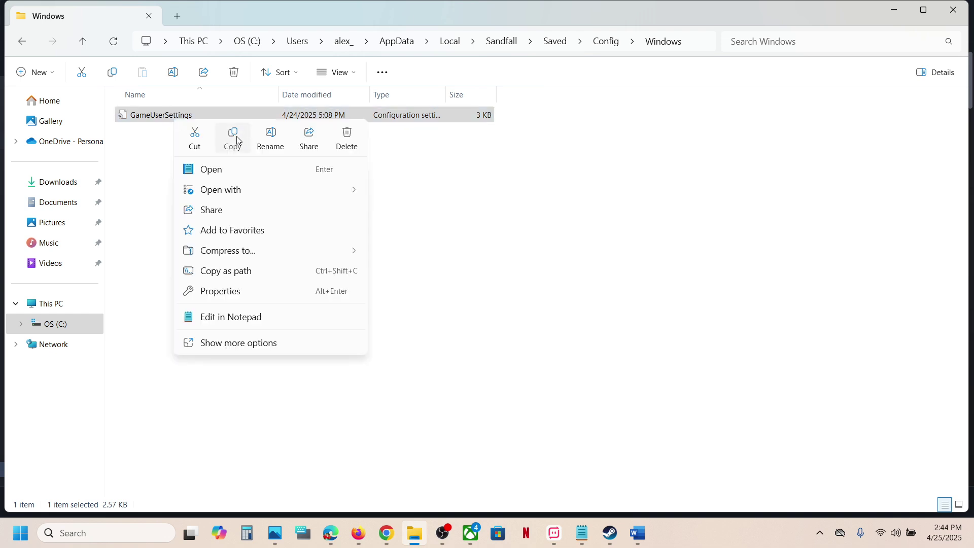
{"action": "left_click", "coordinate": [234, 135]}
{"action": "left_click", "coordinate": [255, 198]}
{"action": "key", "text": "ctrl+v"}
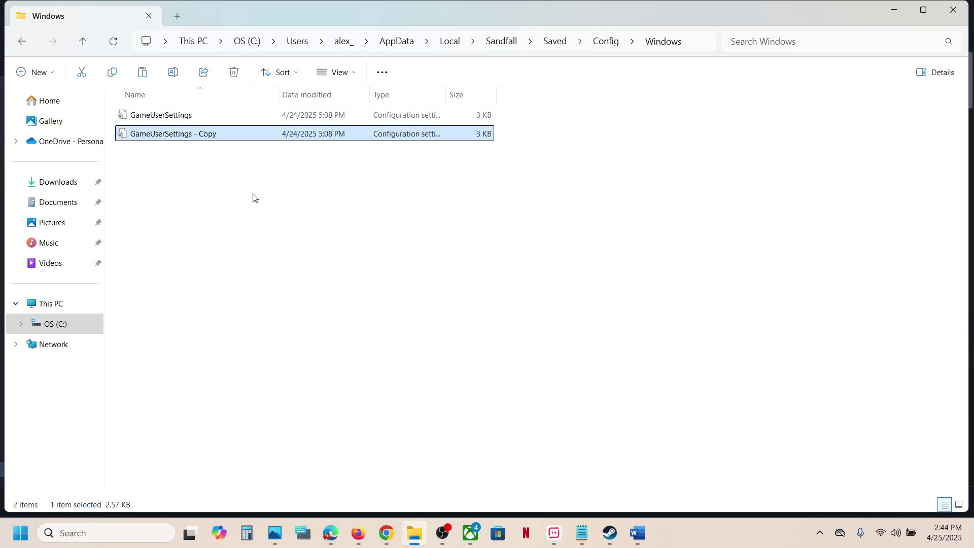
Step: Look up the target name game.ini in the Word notes
{"action": "right_click", "coordinate": [177, 140]}
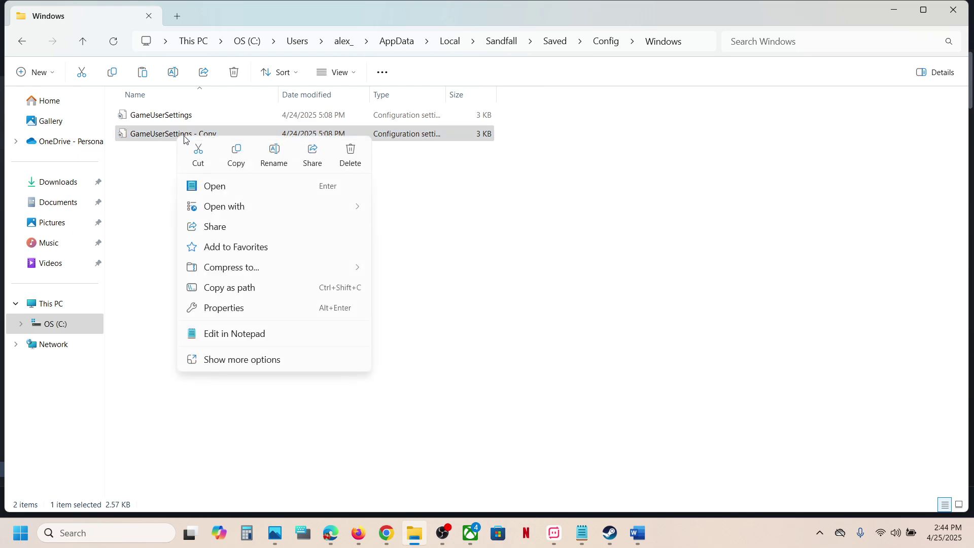
{"action": "left_click", "coordinate": [277, 150]}
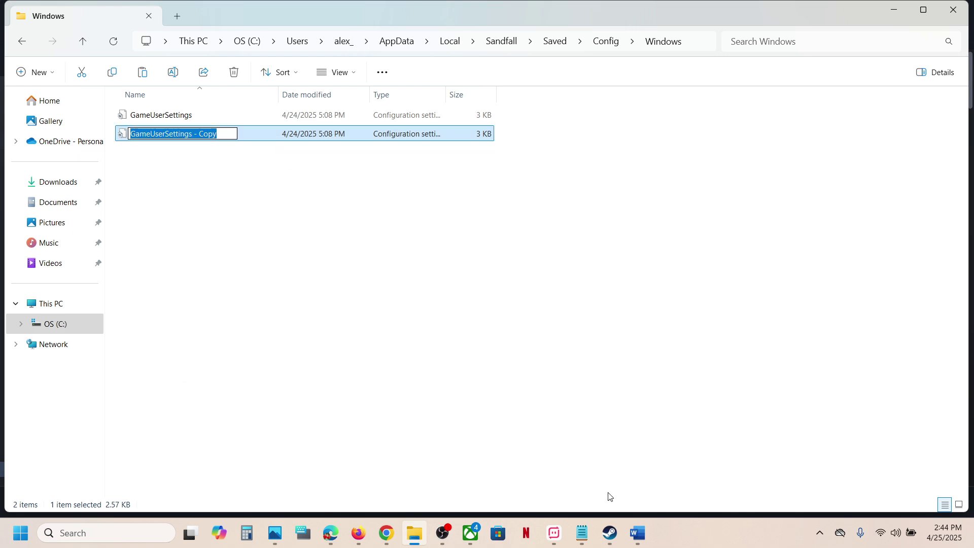
{"action": "left_click", "coordinate": [582, 533]}
{"action": "left_click", "coordinate": [638, 542]}
{"action": "left_click", "coordinate": [155, 186]}
{"action": "left_click", "coordinate": [36, 183]}
{"action": "left_click", "coordinate": [457, 424]}
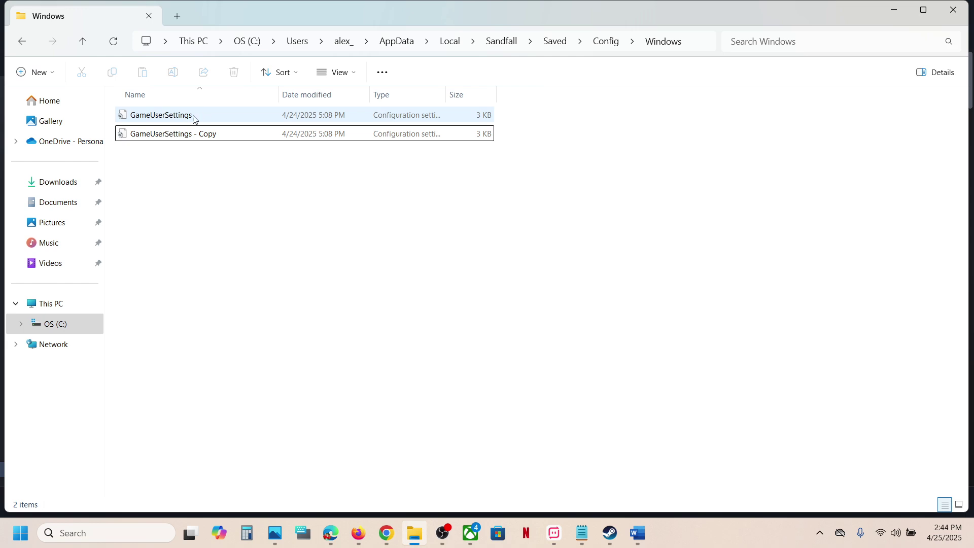
Step: Rename the duplicate to 'Game' and open it in Notepad
{"action": "right_click", "coordinate": [179, 135]}
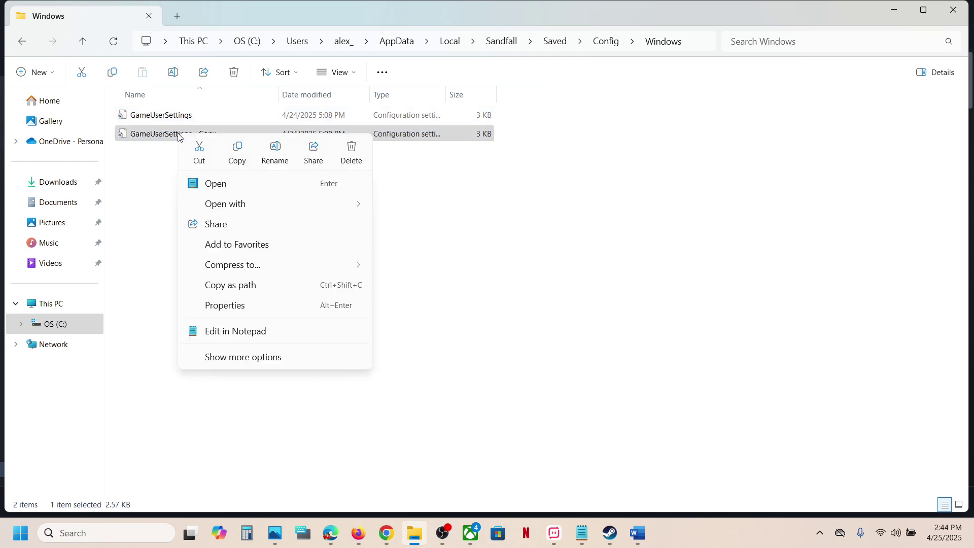
{"action": "left_click", "coordinate": [282, 155]}
{"action": "left_click", "coordinate": [224, 131]}
{"action": "left_click_drag", "start_coordinate": [224, 131], "coordinate": [152, 134]}
{"action": "key", "text": "BackSpace"}
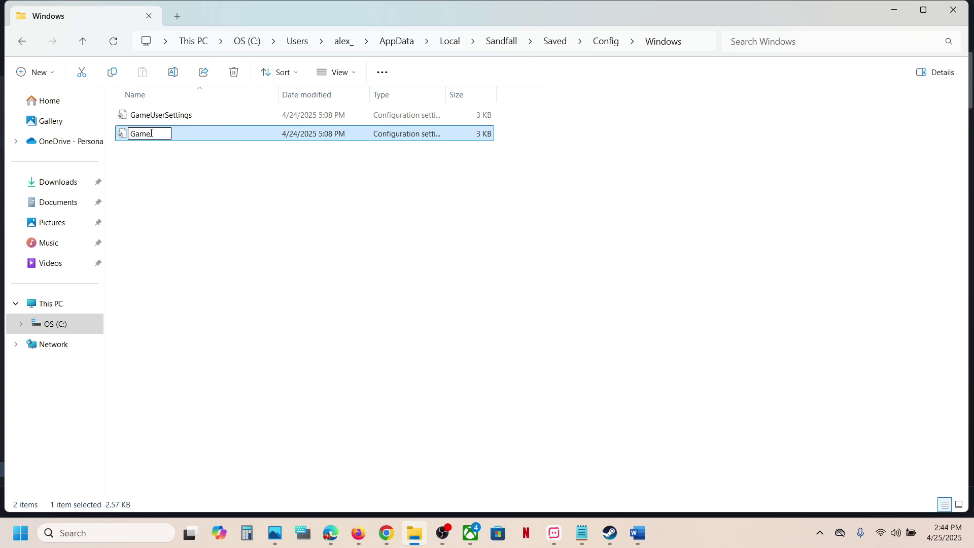
{"action": "key", "text": "Return"}
{"action": "left_click", "coordinate": [176, 155]}
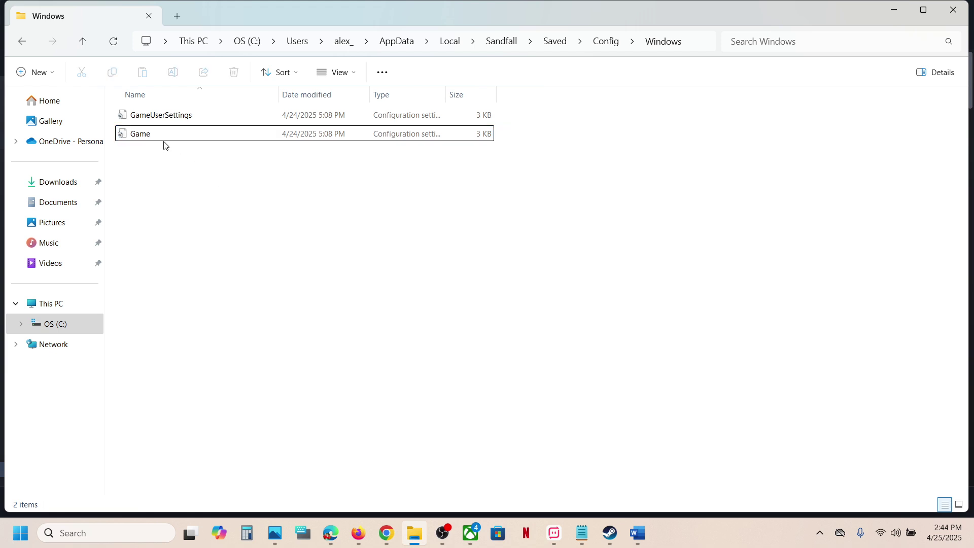
{"action": "double_click", "coordinate": [163, 138]}
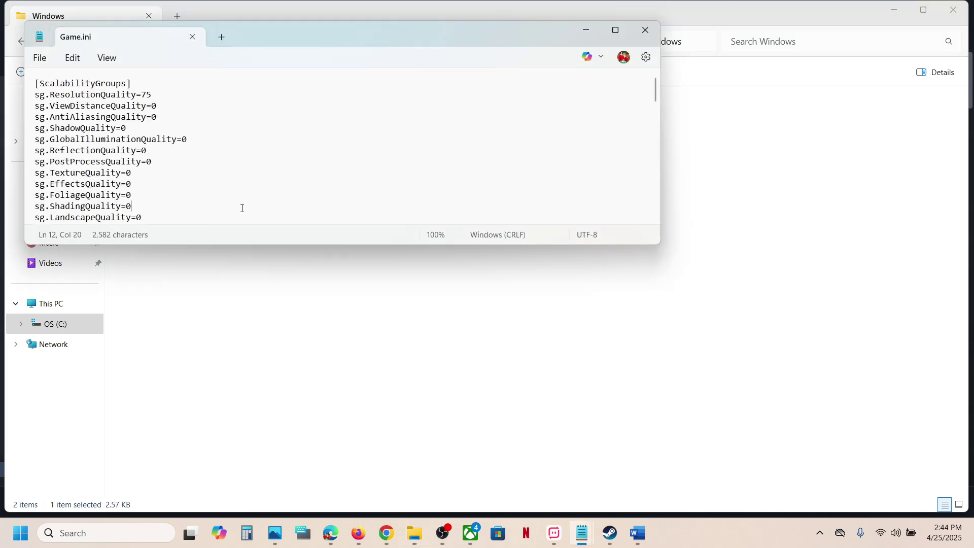
Step: Clear all existing text from Game.ini and save it empty
{"action": "key", "text": "ctrl+a"}
{"action": "key", "text": "BackSpace"}
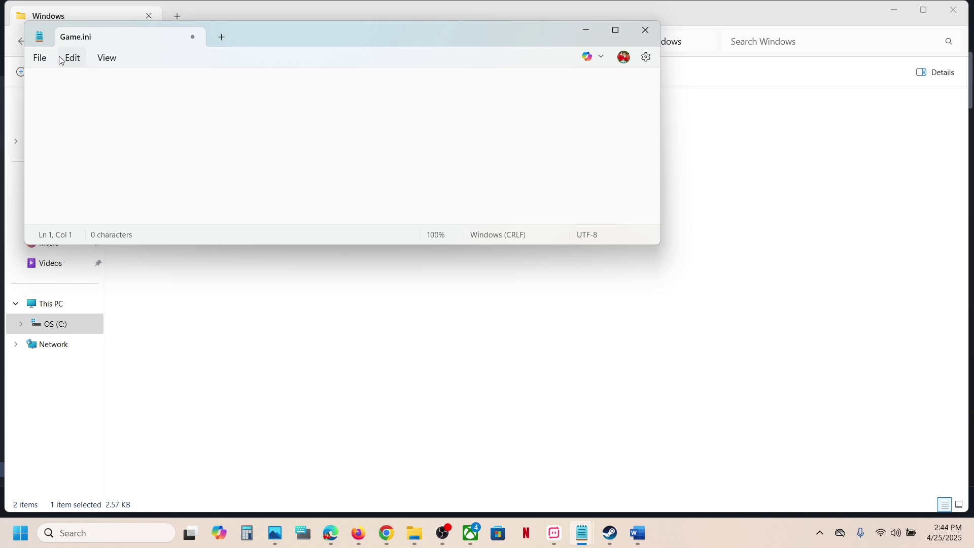
{"action": "left_click", "coordinate": [39, 58]}
{"action": "left_click", "coordinate": [59, 163]}
Step: Paste the three PS5 gamepad setting lines from Word into Game.ini and save
{"action": "left_click", "coordinate": [638, 533]}
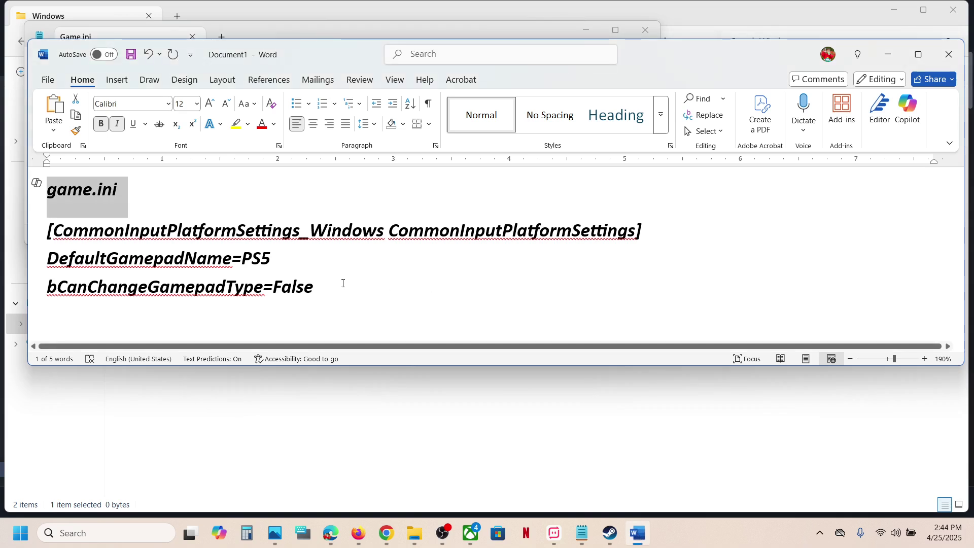
{"action": "left_click_drag", "start_coordinate": [340, 287], "coordinate": [49, 239]}
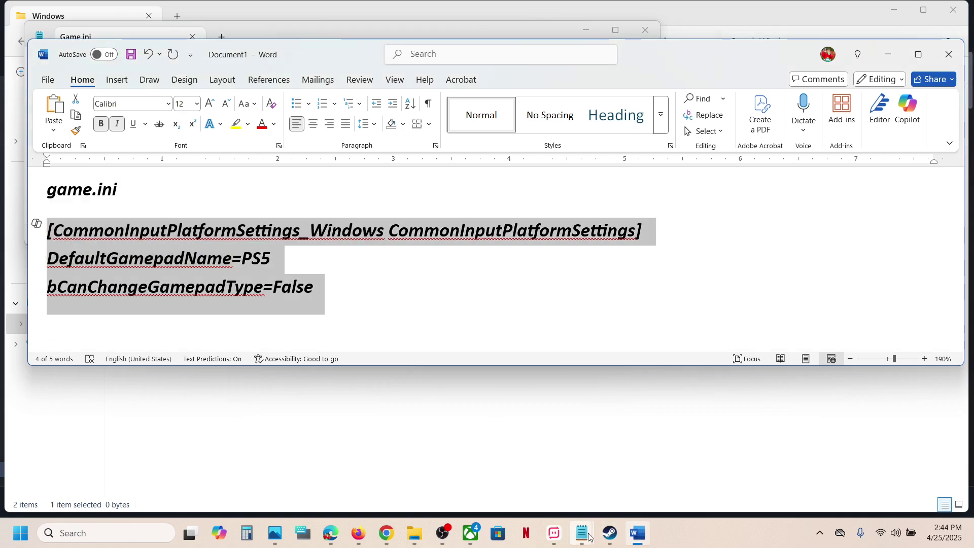
{"action": "mouse_move", "coordinate": [589, 530]}
{"action": "left_click", "coordinate": [771, 480]}
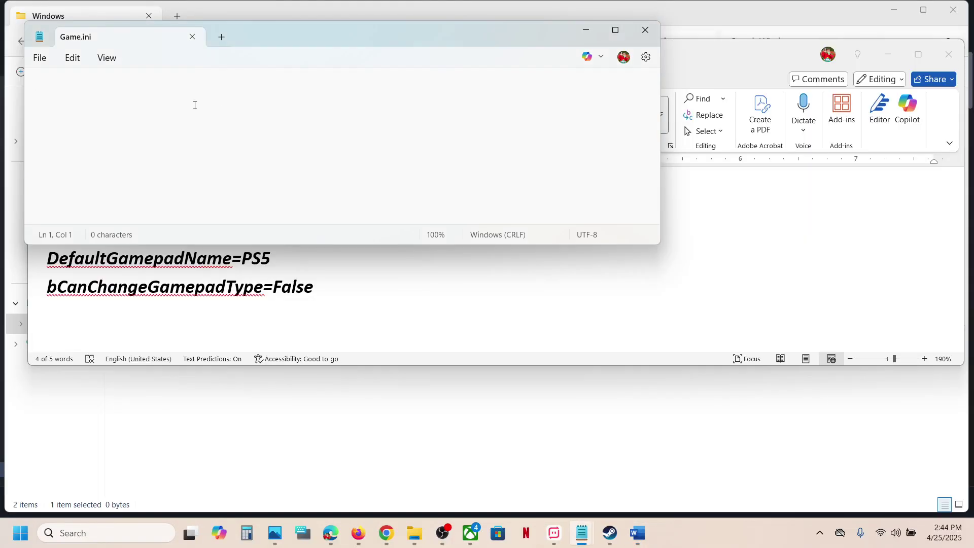
{"action": "key", "text": "ctrl+v"}
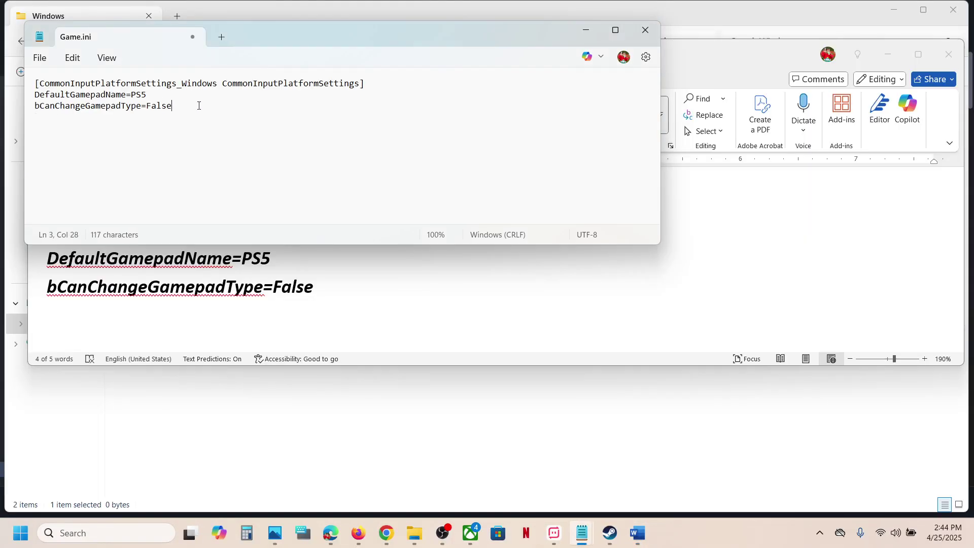
{"action": "left_click", "coordinate": [40, 58]}
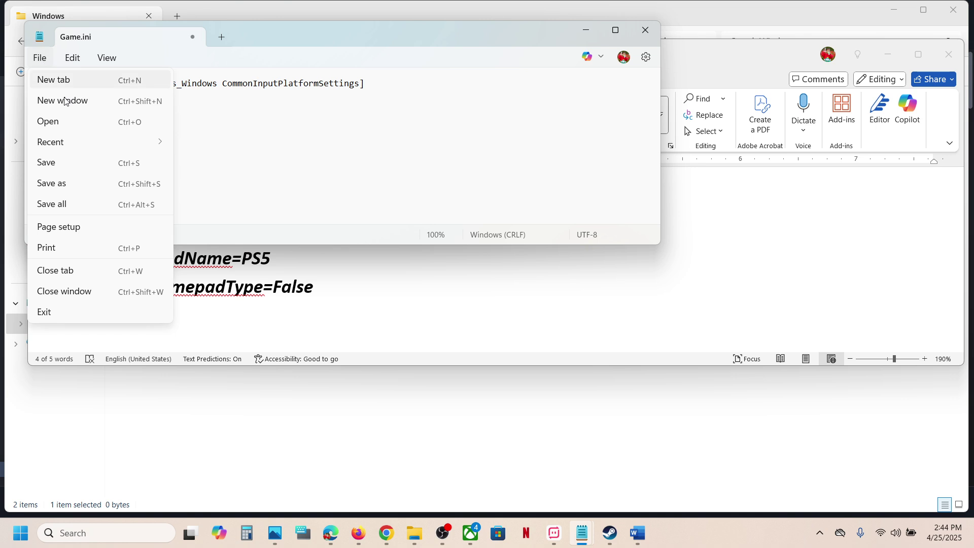
{"action": "left_click", "coordinate": [59, 159]}
{"action": "left_click", "coordinate": [415, 533]}
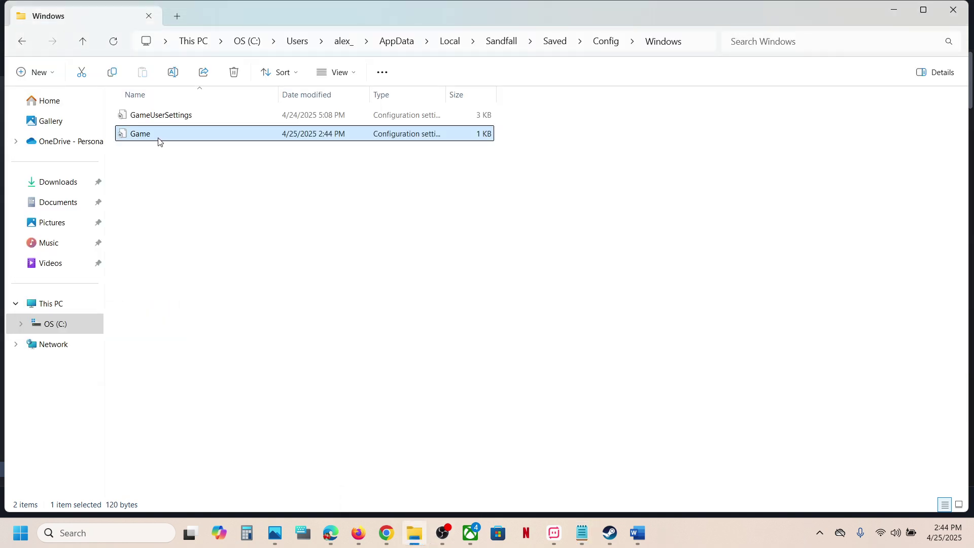
Step: Open Game.ini in Notepad to verify its contents, then close it
{"action": "double_click", "coordinate": [158, 136]}
{"action": "left_click_drag", "start_coordinate": [219, 108], "coordinate": [32, 81]}
{"action": "key", "text": "ctrl+c"}
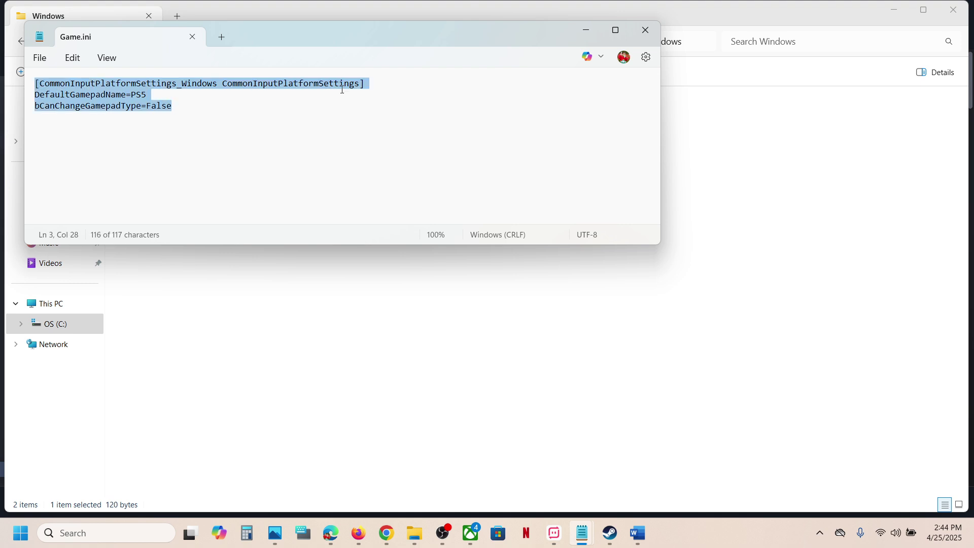
{"action": "left_click", "coordinate": [648, 30]}
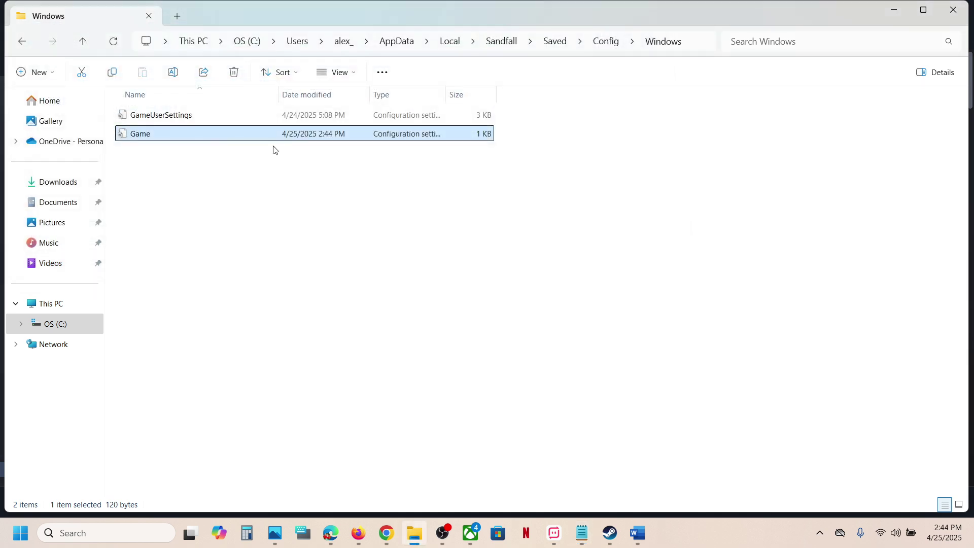
Step: Tick Read-only in the Game file's Properties and apply it
{"action": "right_click", "coordinate": [158, 131]}
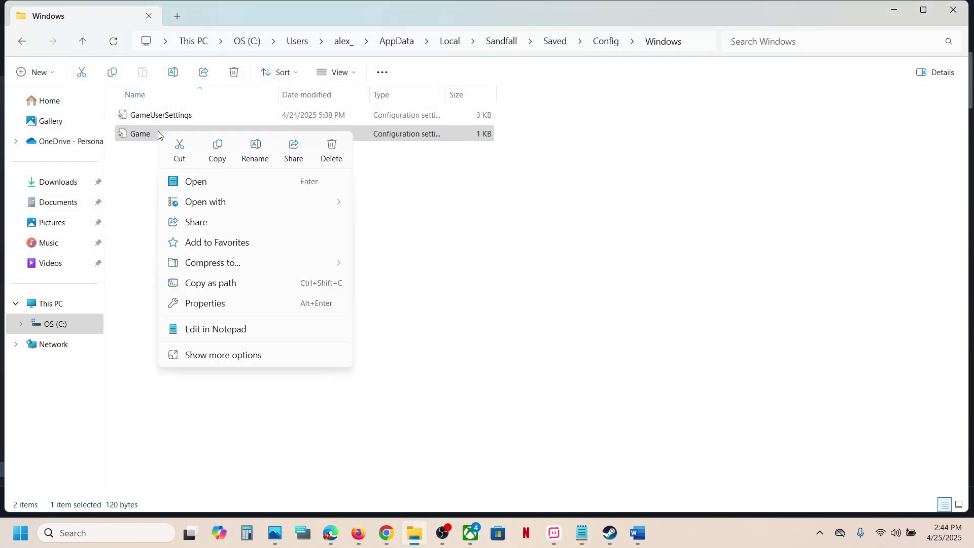
{"action": "left_click", "coordinate": [224, 307]}
{"action": "left_click", "coordinate": [232, 373]}
{"action": "left_click", "coordinate": [404, 438]}
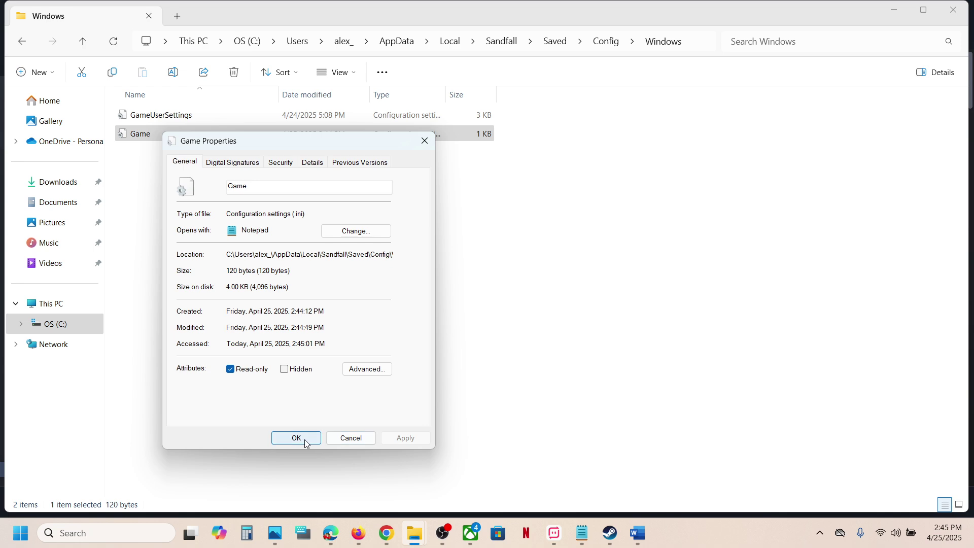
{"action": "left_click", "coordinate": [304, 439]}
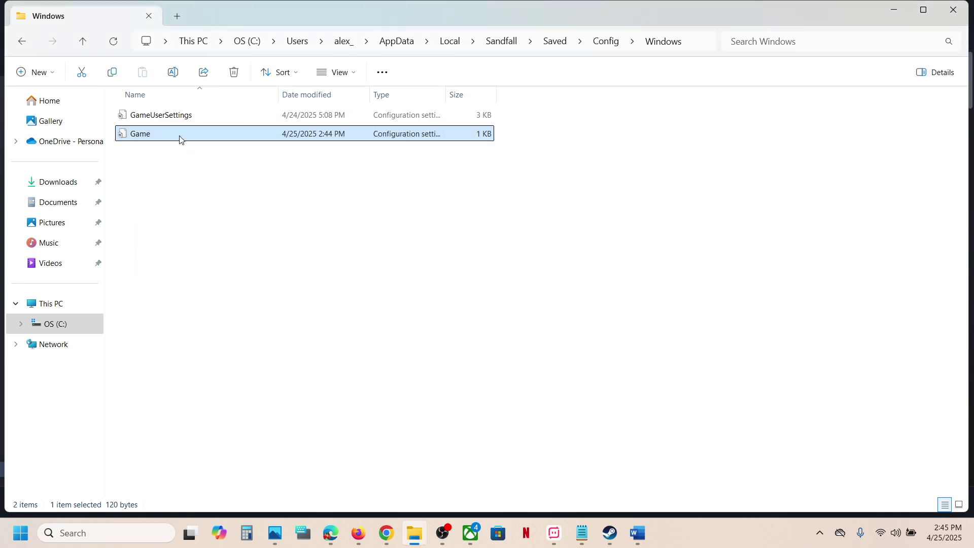
Step: Reopen Game to confirm it, then compare it with GameUserSettings
{"action": "double_click", "coordinate": [180, 133]}
{"action": "left_click", "coordinate": [670, 48]}
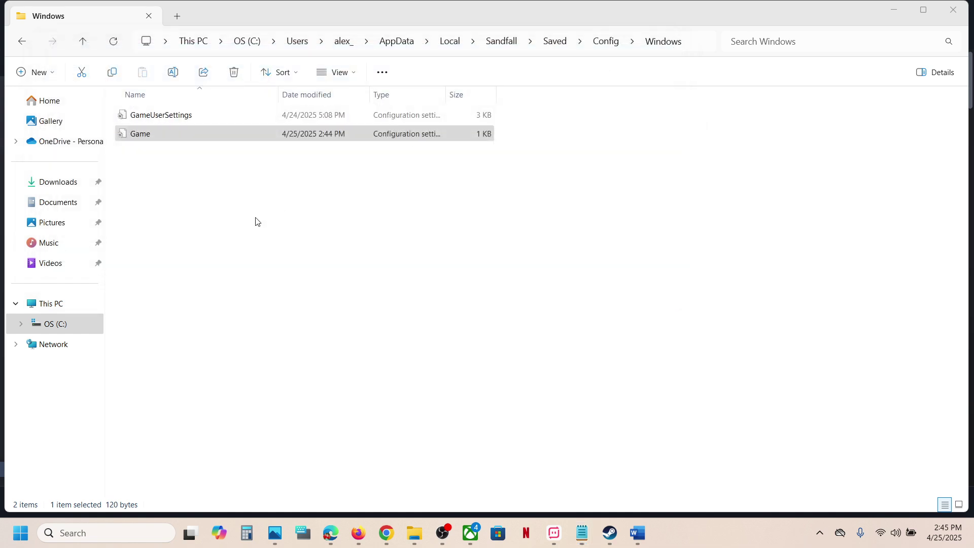
{"action": "left_click", "coordinate": [180, 135]}
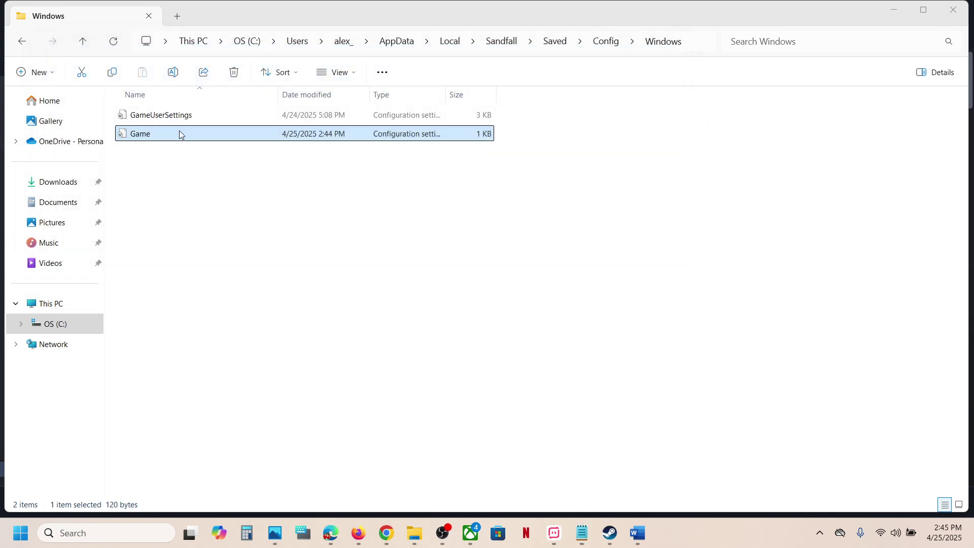
{"action": "left_click", "coordinate": [156, 119]}
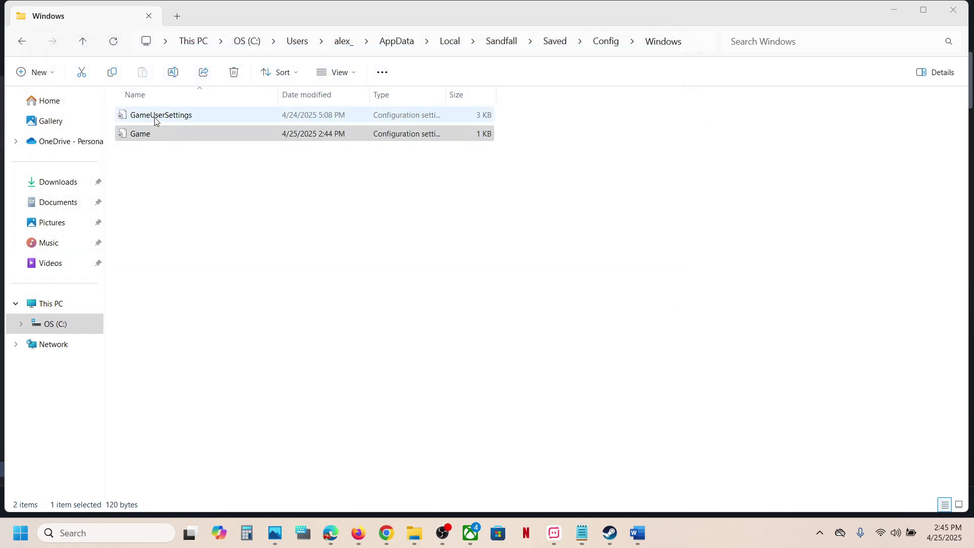
{"action": "left_click", "coordinate": [160, 135]}
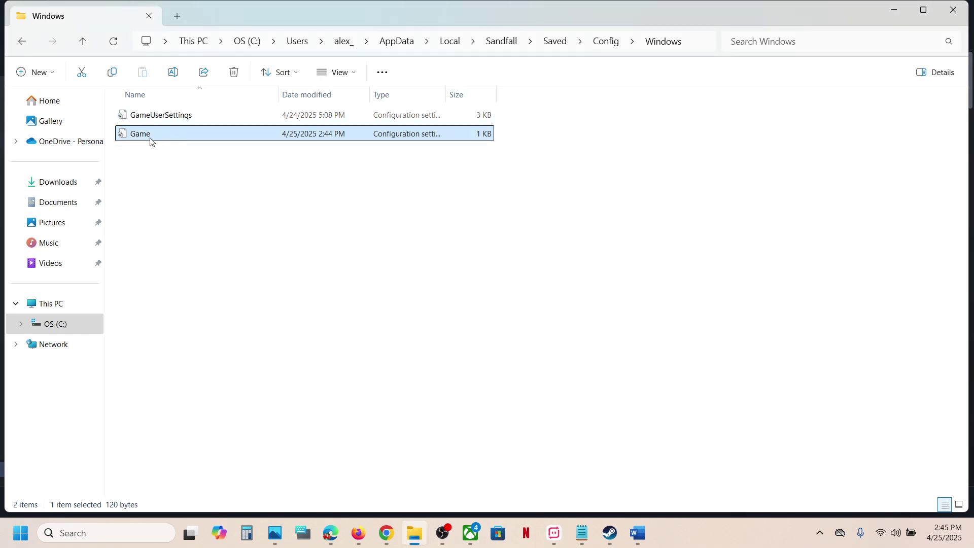
{"action": "left_click", "coordinate": [158, 120]}
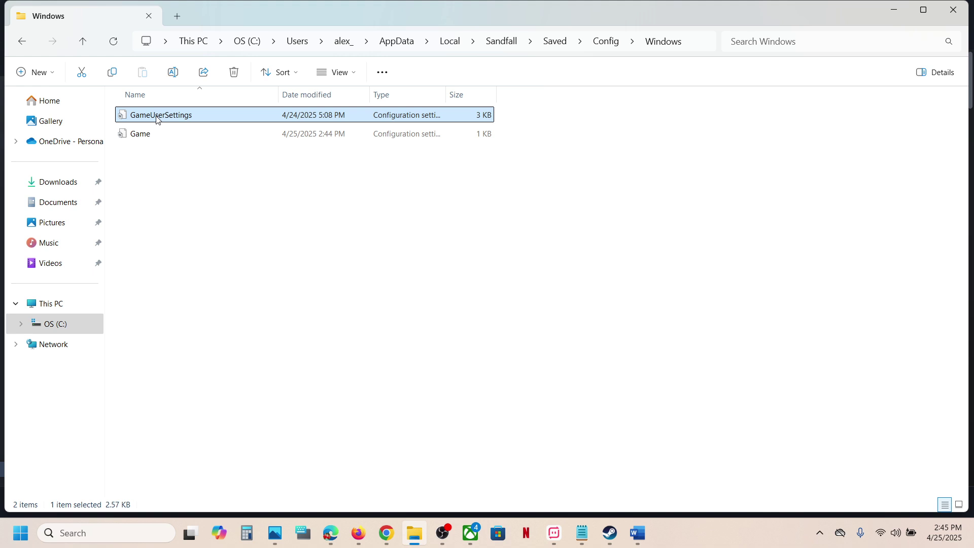
Step: Create a new text document in the Windows folder and name it Game.ini
{"action": "right_click", "coordinate": [204, 238]}
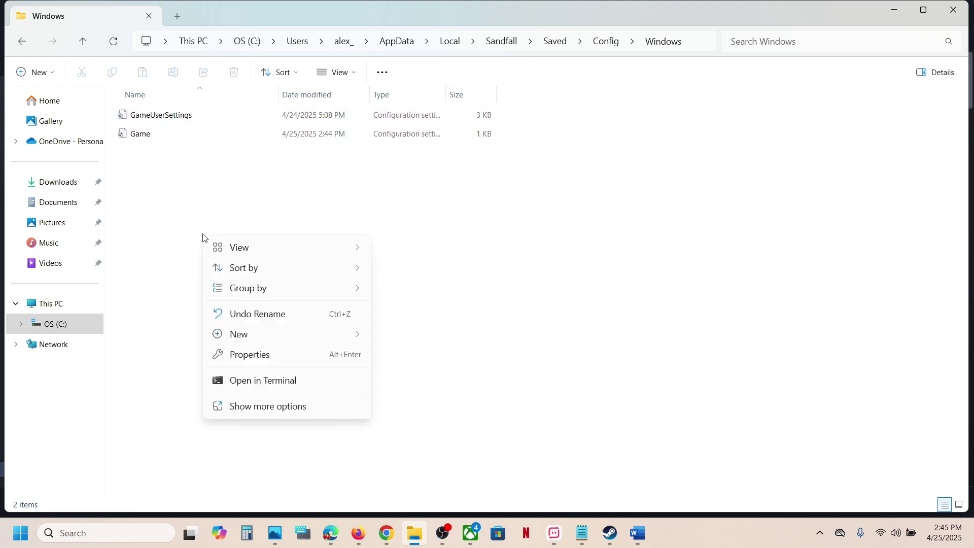
{"action": "mouse_move", "coordinate": [260, 335]}
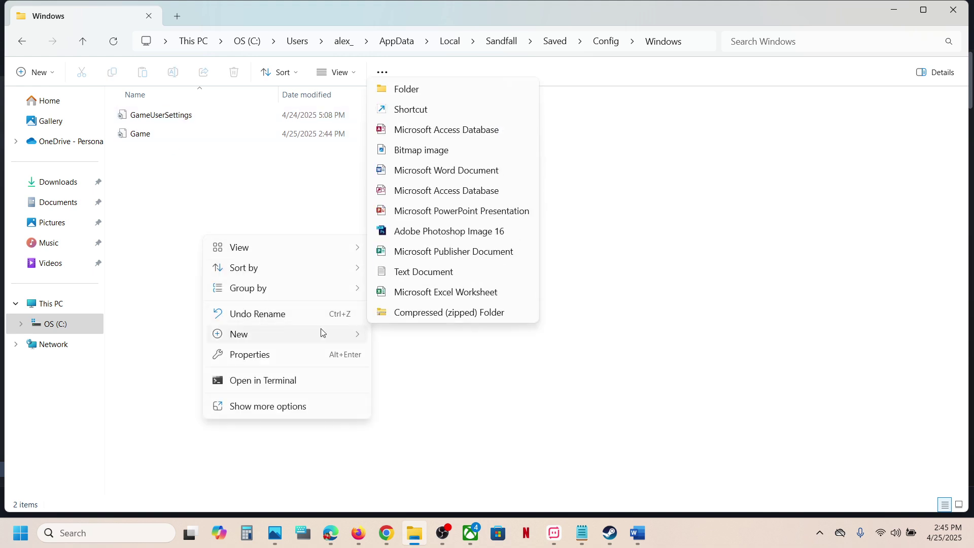
{"action": "left_click", "coordinate": [412, 272]}
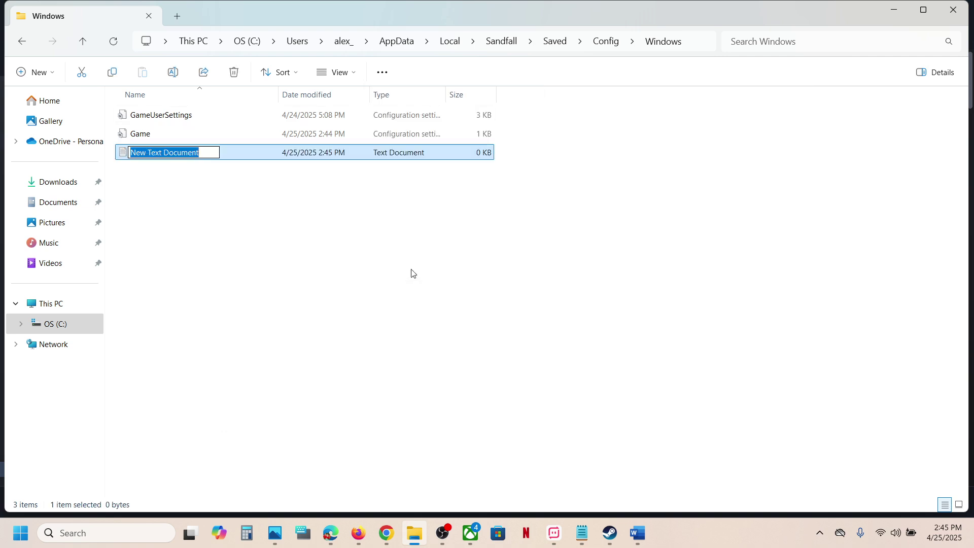
{"action": "left_click_drag", "start_coordinate": [209, 156], "coordinate": [129, 150]}
{"action": "type", "text": "Game.ini"}
Step: Commit the Game.ini name, paste in the three PS5 gamepad lines and save
{"action": "left_click", "coordinate": [186, 182]}
{"action": "double_click", "coordinate": [163, 156]}
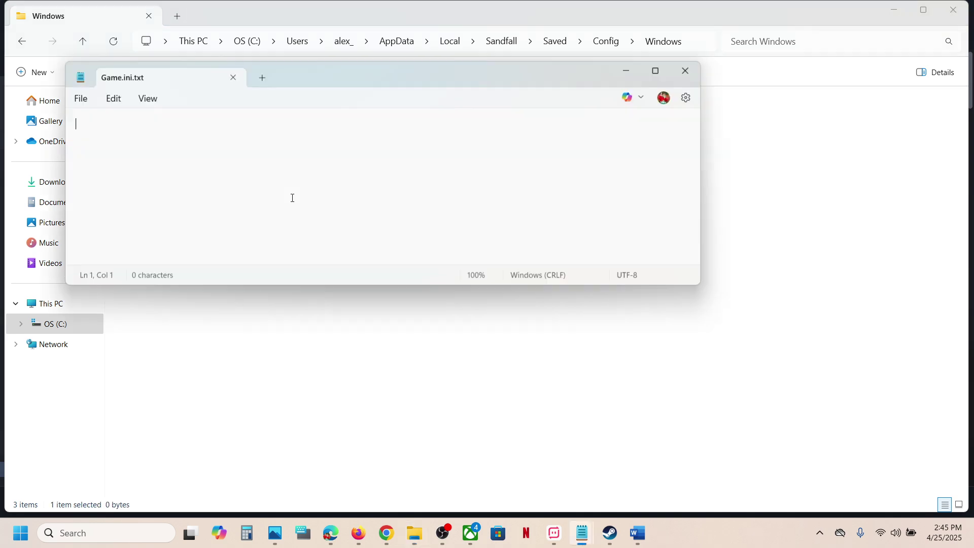
{"action": "left_click", "coordinate": [639, 533]}
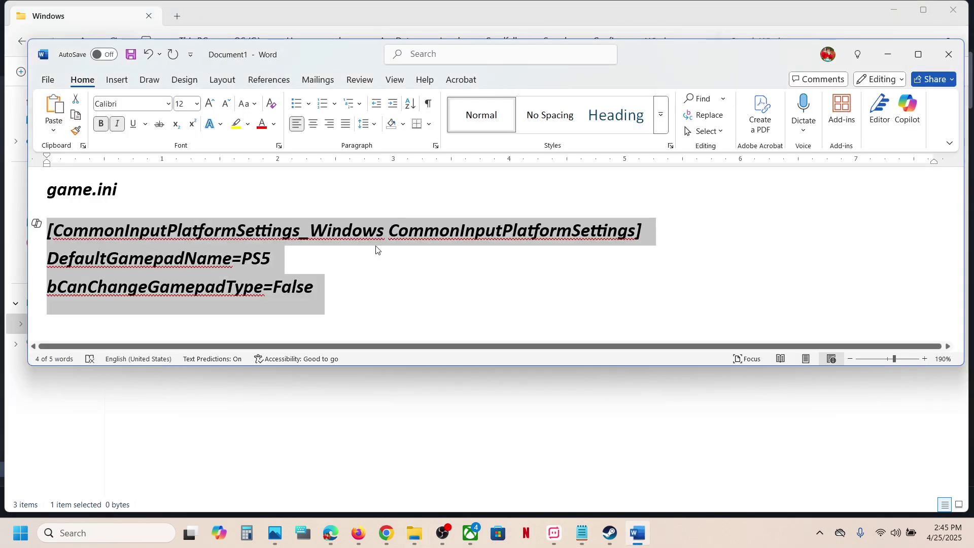
{"action": "key", "text": "alt+Tab"}
{"action": "key", "text": "ctrl+v"}
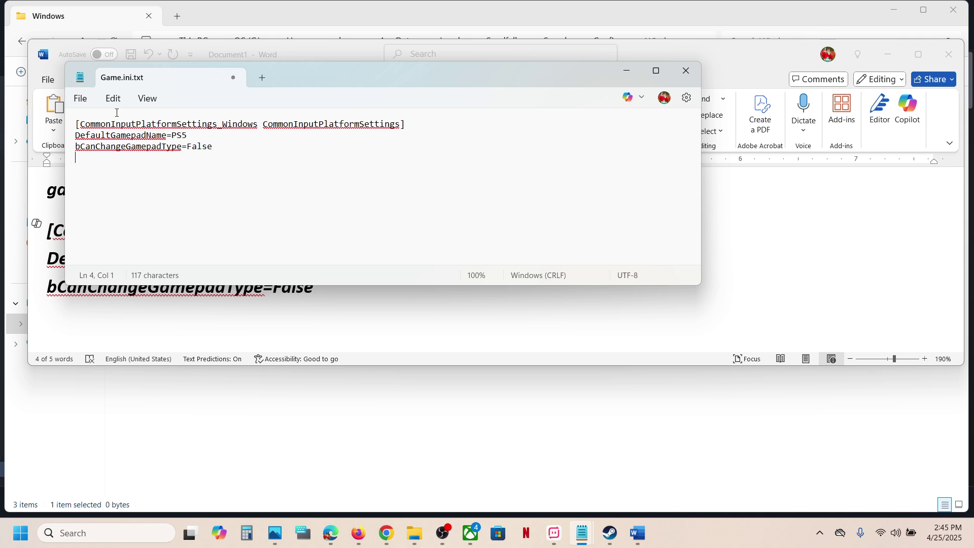
{"action": "left_click", "coordinate": [85, 104]}
{"action": "left_click", "coordinate": [110, 201]}
{"action": "left_click", "coordinate": [419, 537]}
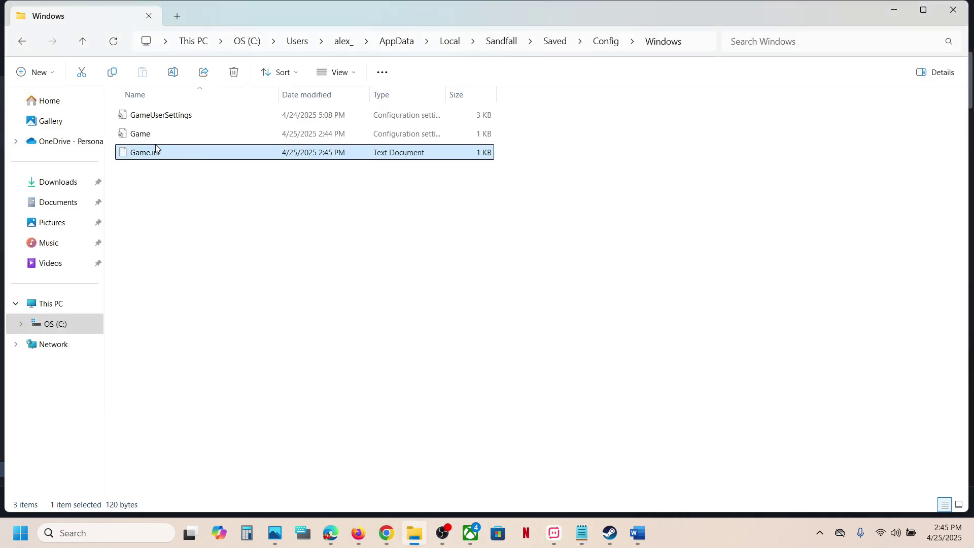
Step: Set Game.ini read-only in its Properties, then move up to the Config folder
{"action": "right_click", "coordinate": [146, 160]}
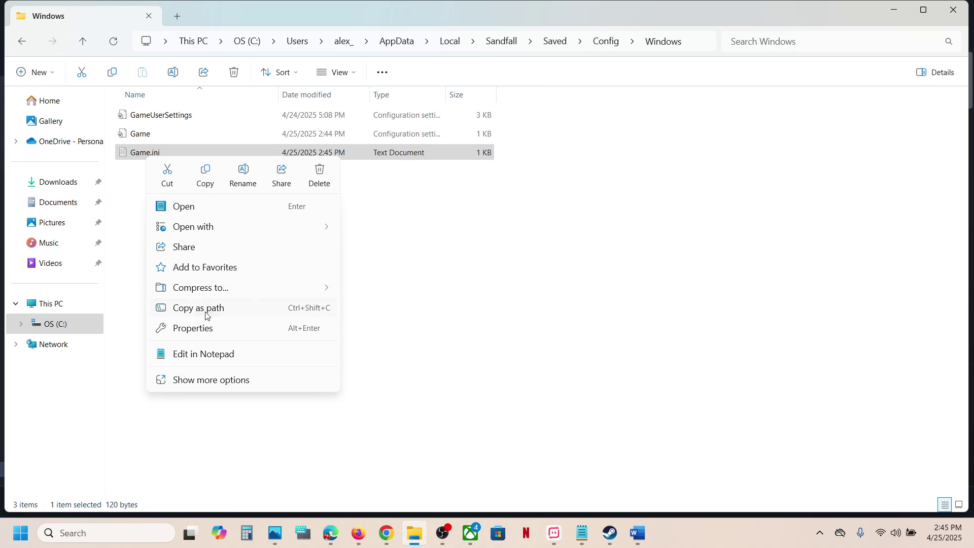
{"action": "left_click", "coordinate": [202, 328]}
{"action": "left_click", "coordinate": [219, 394]}
{"action": "left_click", "coordinate": [393, 463]}
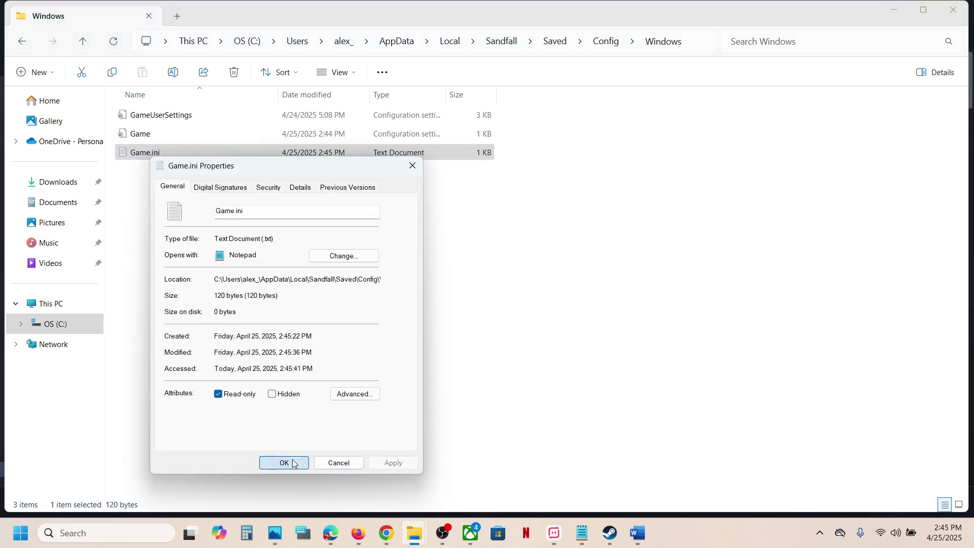
{"action": "left_click", "coordinate": [284, 462]}
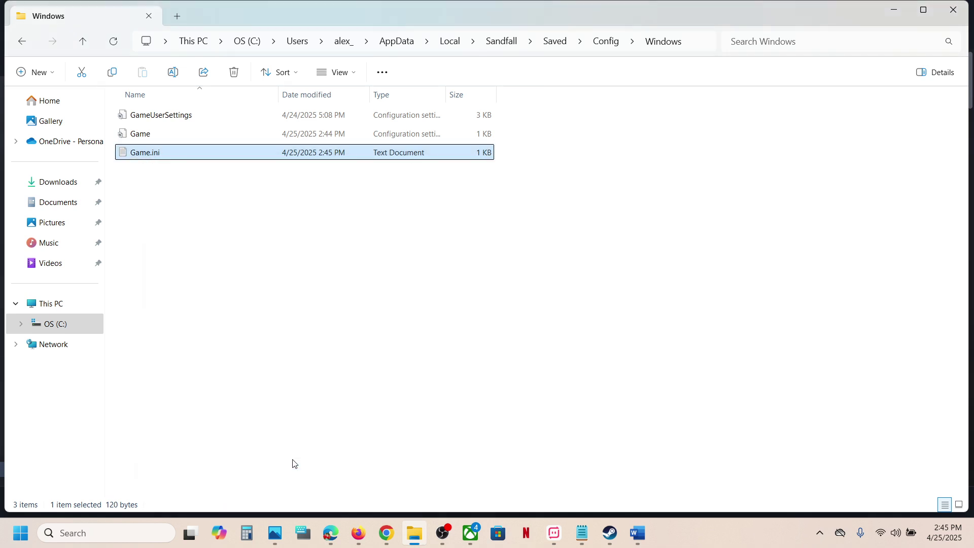
{"action": "left_click", "coordinate": [147, 116]}
{"action": "left_click", "coordinate": [83, 41]}
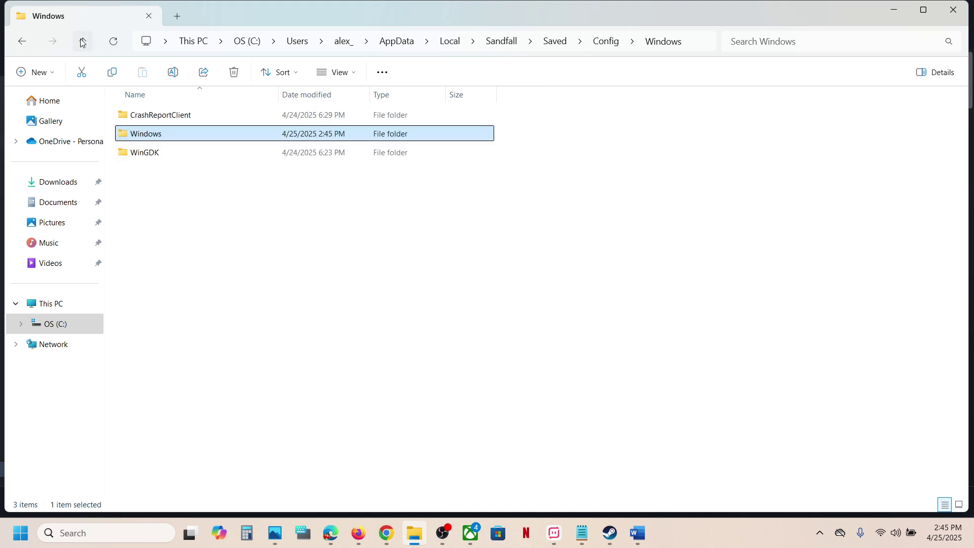
Step: Open Config > WinGDK and paste a copy of GameUserSettings there
{"action": "left_click", "coordinate": [83, 40]}
{"action": "double_click", "coordinate": [169, 116]}
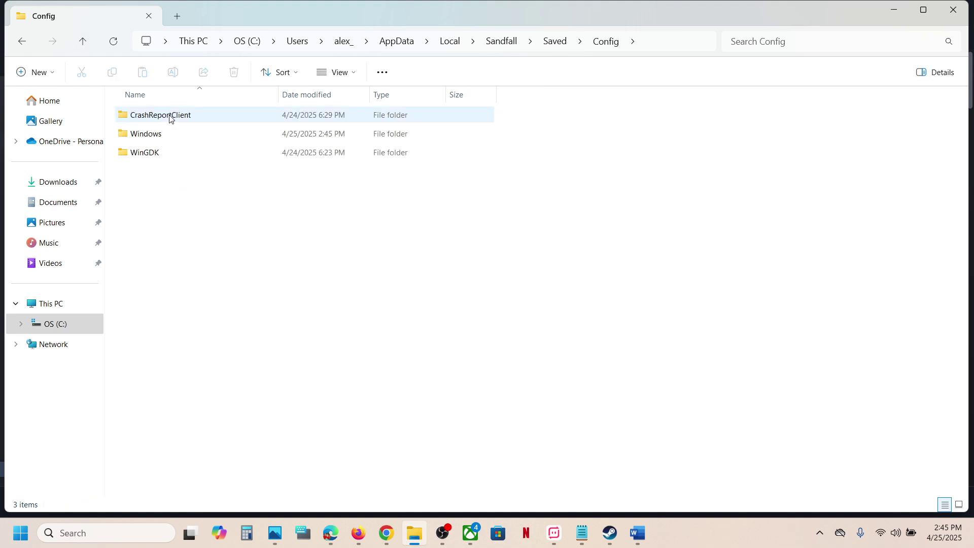
{"action": "double_click", "coordinate": [152, 154]}
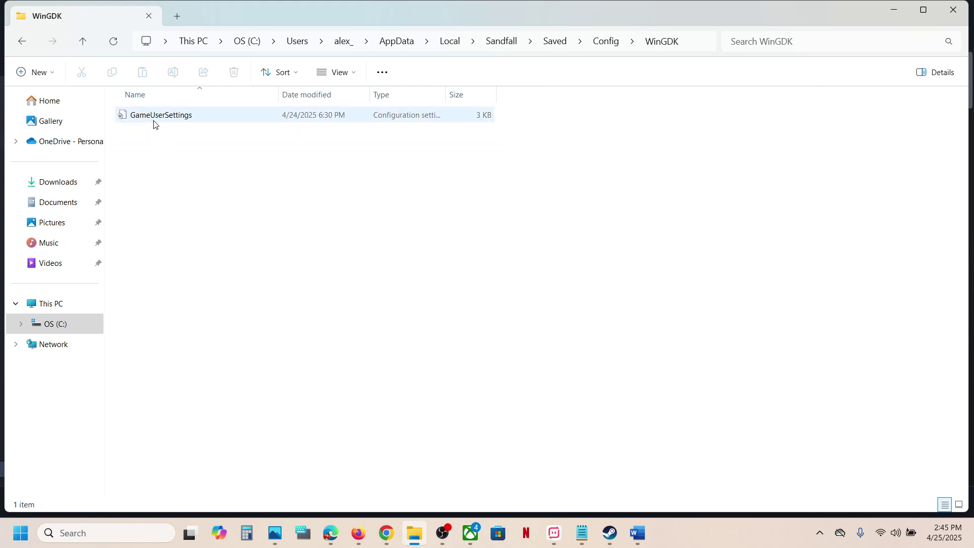
{"action": "left_click", "coordinate": [155, 117]}
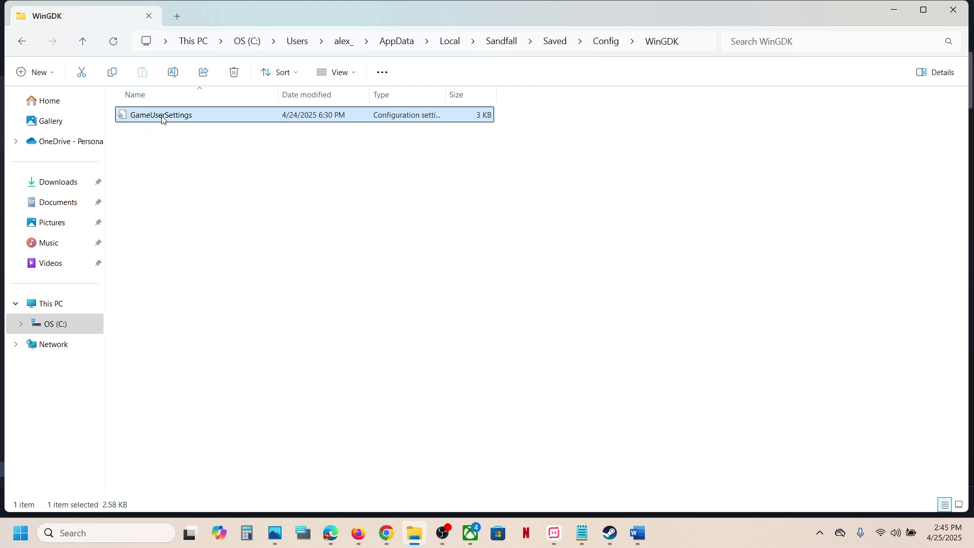
{"action": "right_click", "coordinate": [163, 120]}
{"action": "left_click", "coordinate": [220, 134]}
{"action": "left_click", "coordinate": [197, 160]}
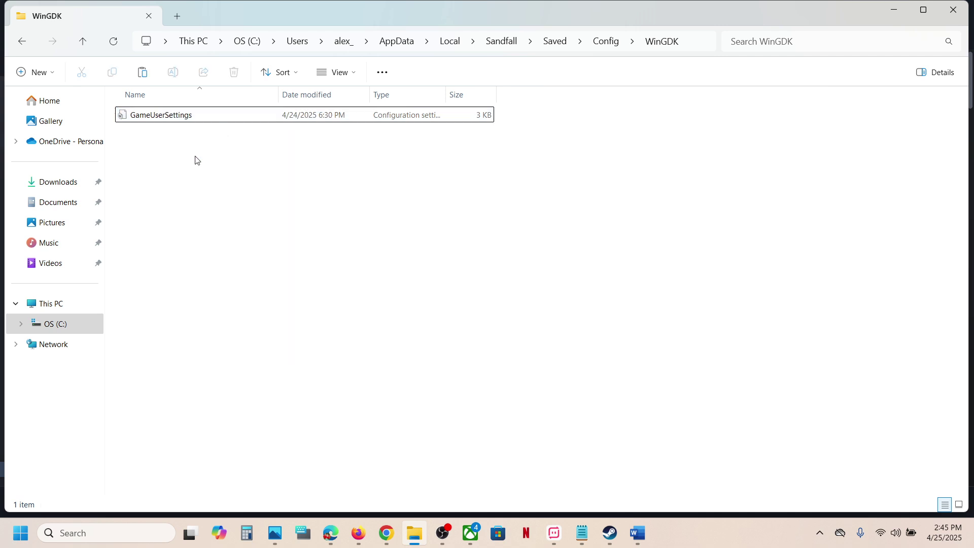
{"action": "key", "text": "ctrl+v"}
Step: Rename the WinGDK copy to 'Game'
{"action": "right_click", "coordinate": [185, 140]}
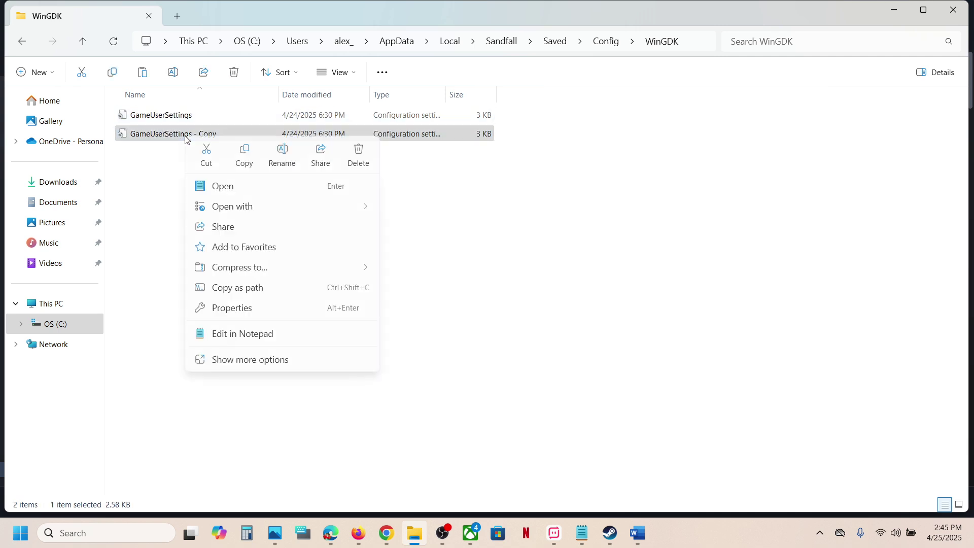
{"action": "left_click", "coordinate": [280, 151]}
{"action": "left_click_drag", "start_coordinate": [224, 129], "coordinate": [150, 134]}
{"action": "key", "text": "BackSpace"}
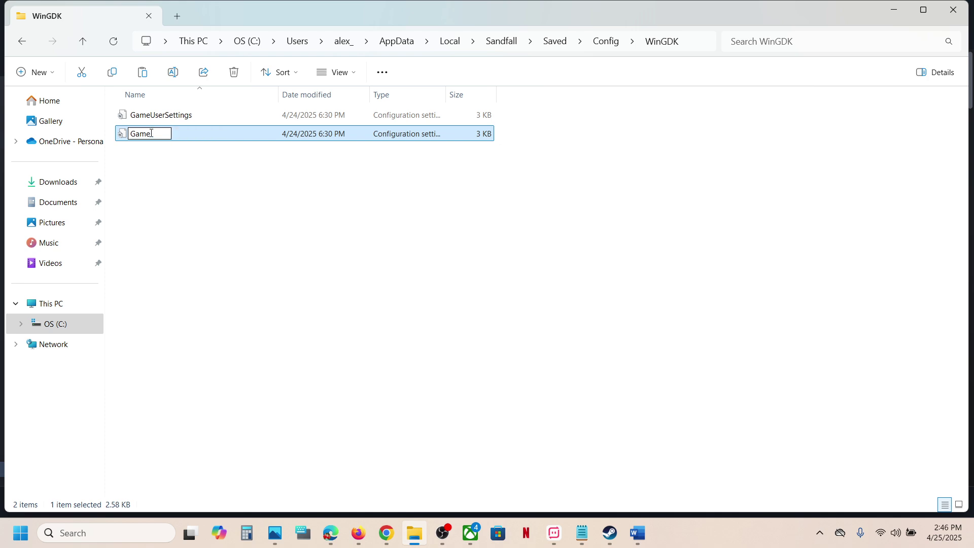
{"action": "left_click", "coordinate": [254, 189]}
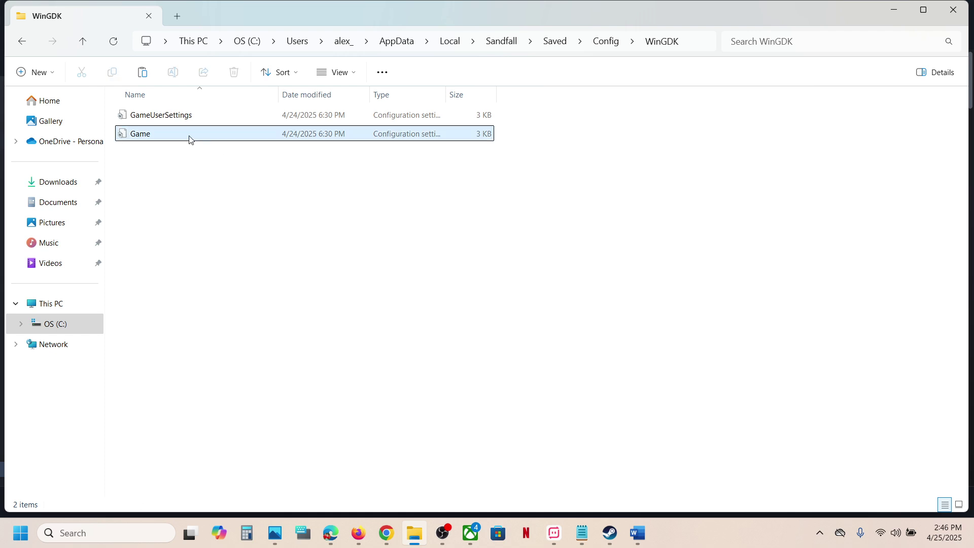
Step: Overwrite WinGDK's Game.ini with the three PS5 gamepad lines, save, and close Notepad
{"action": "double_click", "coordinate": [231, 136]}
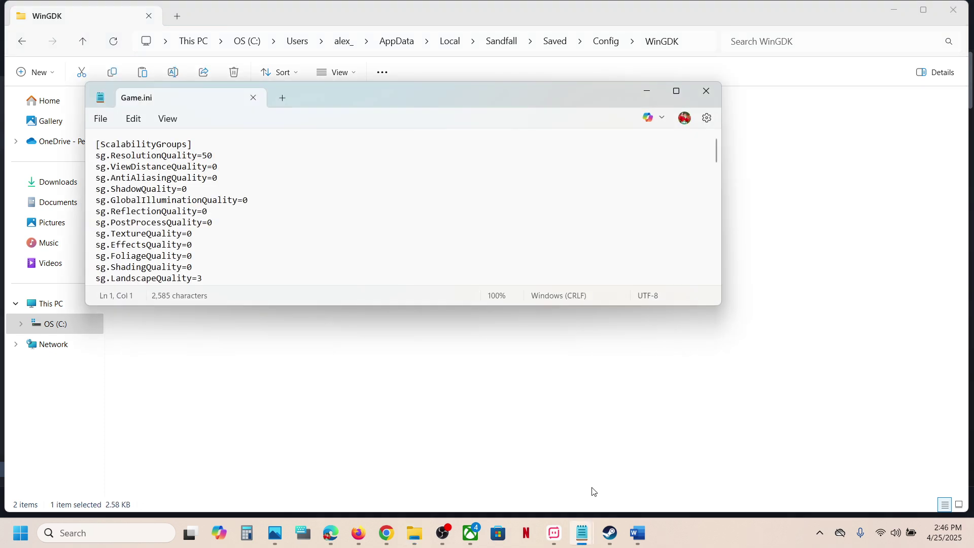
{"action": "left_click", "coordinate": [639, 533]}
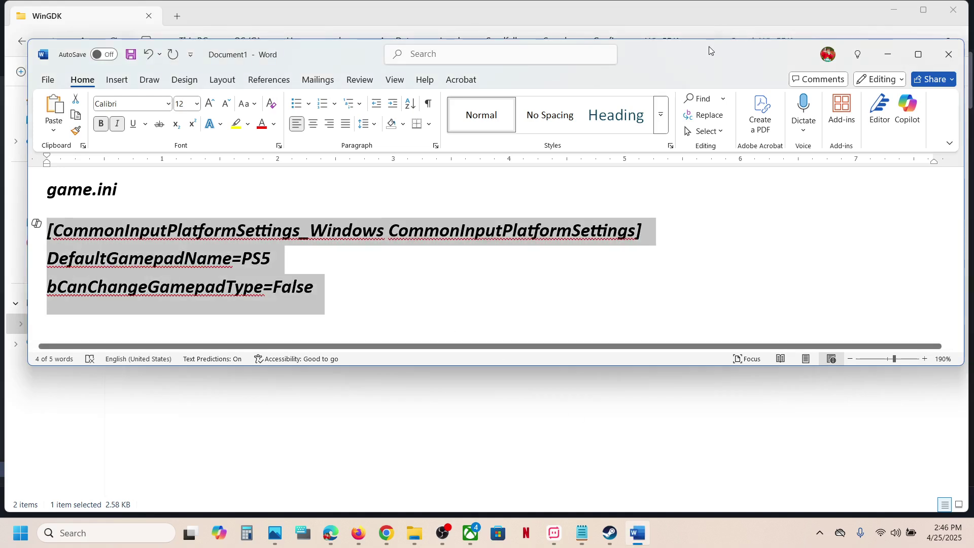
{"action": "left_click", "coordinate": [888, 54]}
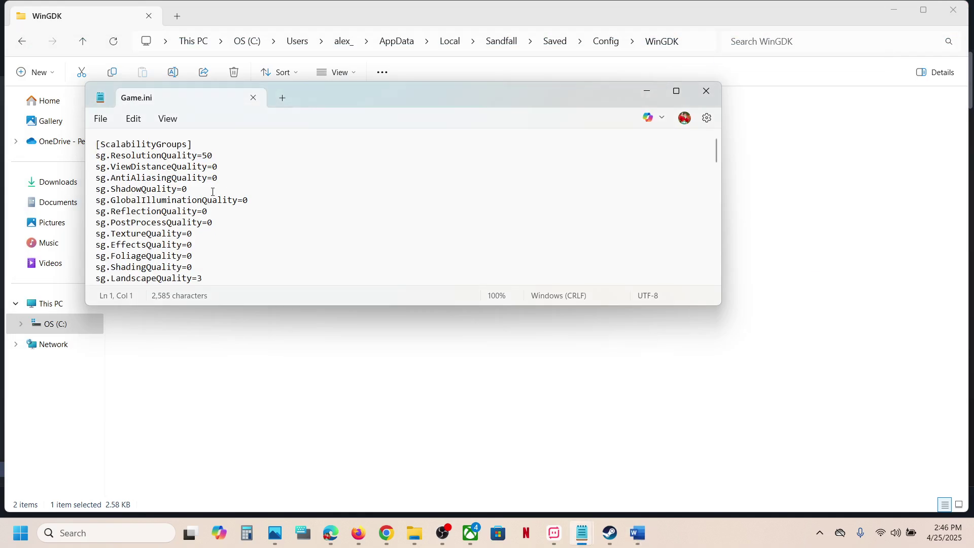
{"action": "key", "text": "ctrl+a"}
{"action": "key", "text": "ctrl+v"}
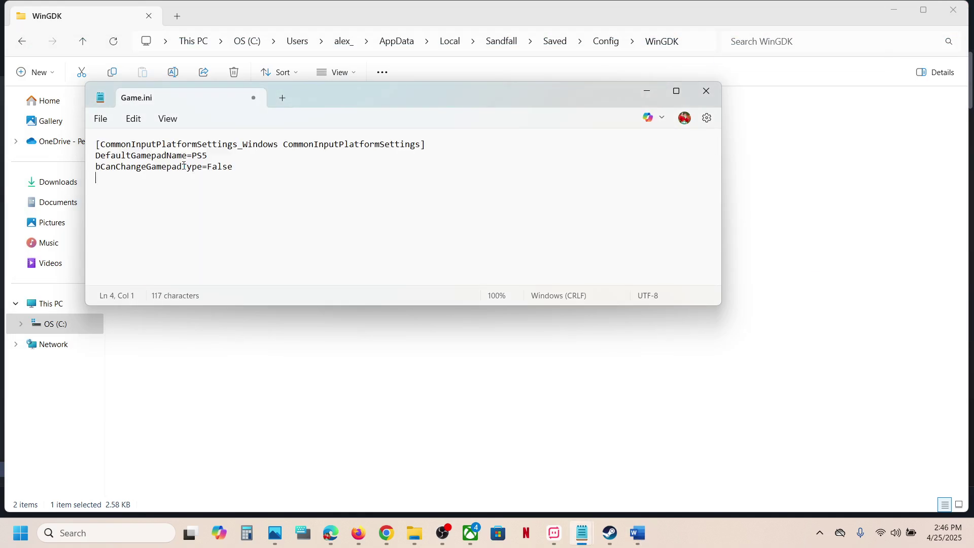
{"action": "left_click", "coordinate": [105, 122]}
{"action": "left_click", "coordinate": [124, 220]}
{"action": "left_click", "coordinate": [706, 91]}
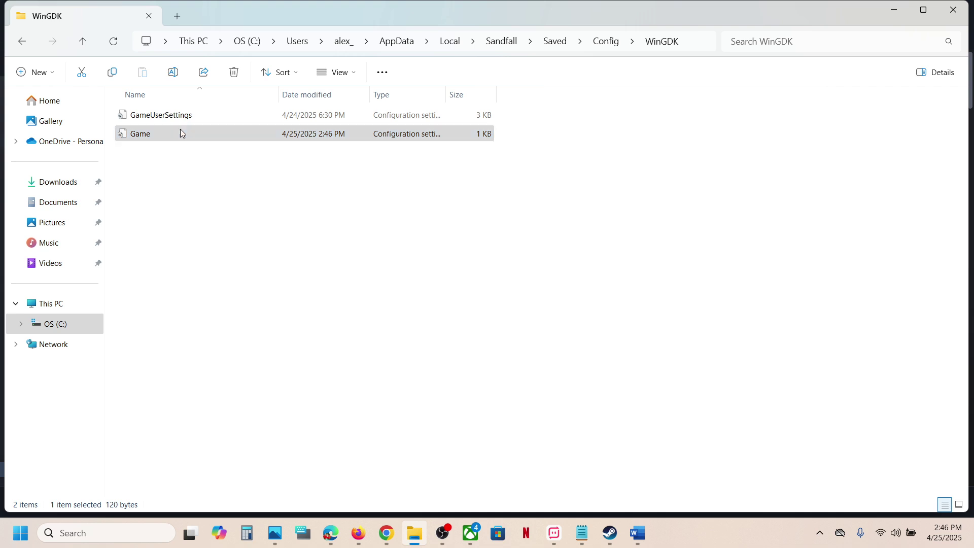
Step: Make the Game file in the WinGDK folder read-only via its Properties
{"action": "right_click", "coordinate": [181, 133]}
{"action": "left_click", "coordinate": [235, 300]}
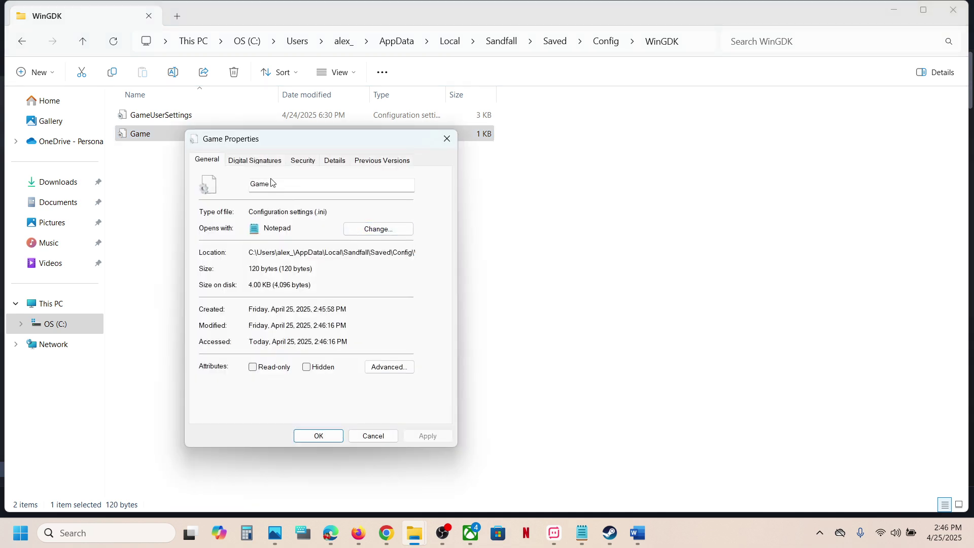
{"action": "left_click", "coordinate": [252, 368]}
{"action": "left_click", "coordinate": [428, 436]}
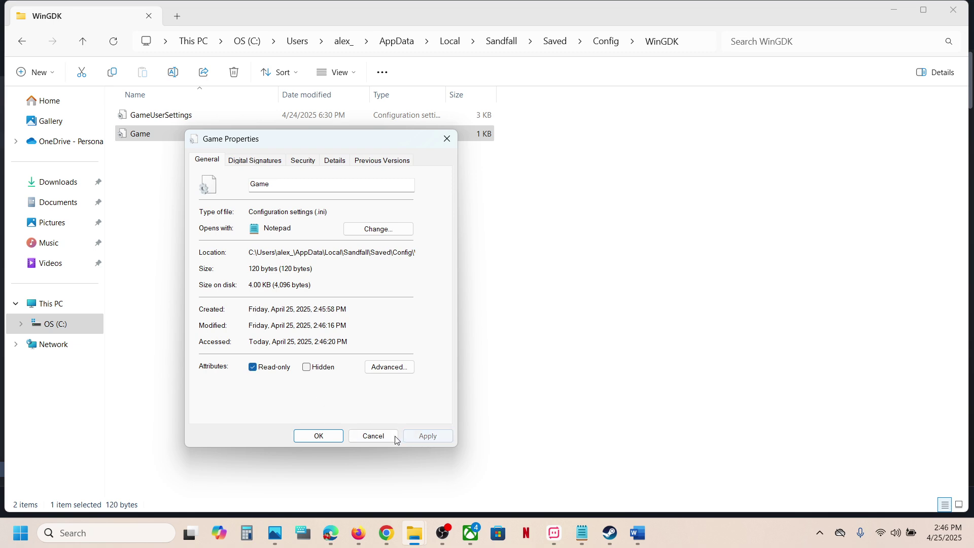
{"action": "left_click", "coordinate": [331, 439]}
Step: Switch to Steam's library page for Clair Obscur: Expedition 33
{"action": "left_click", "coordinate": [176, 117]}
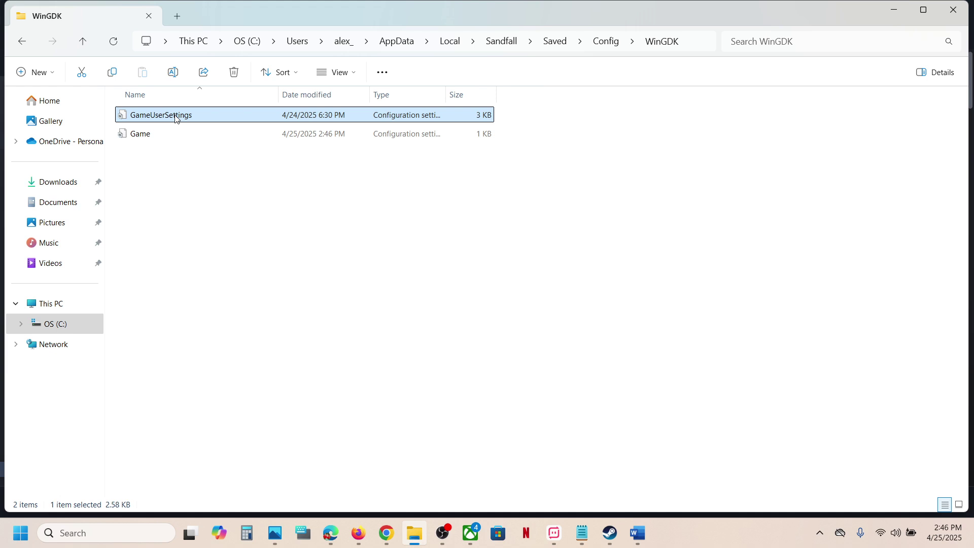
{"action": "right_click", "coordinate": [184, 183]}
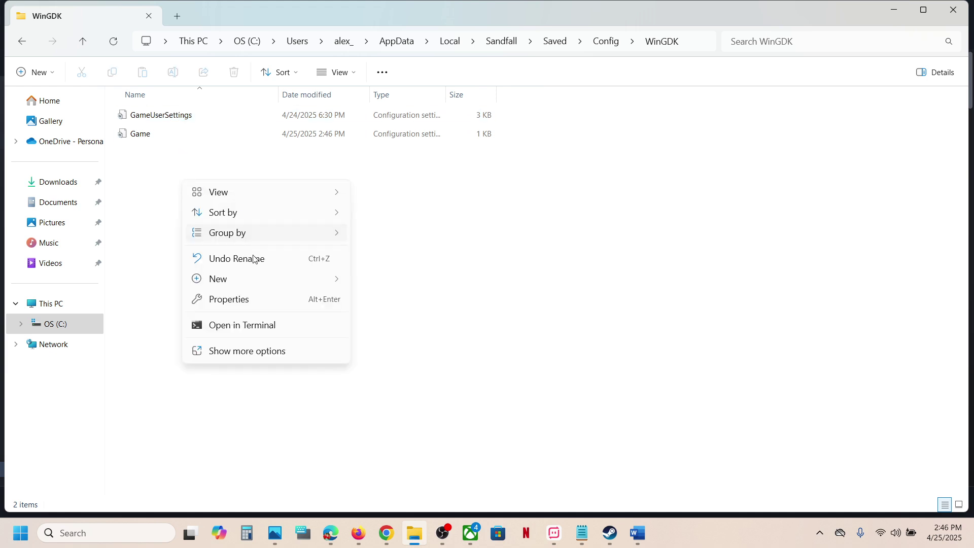
{"action": "mouse_move", "coordinate": [269, 279]}
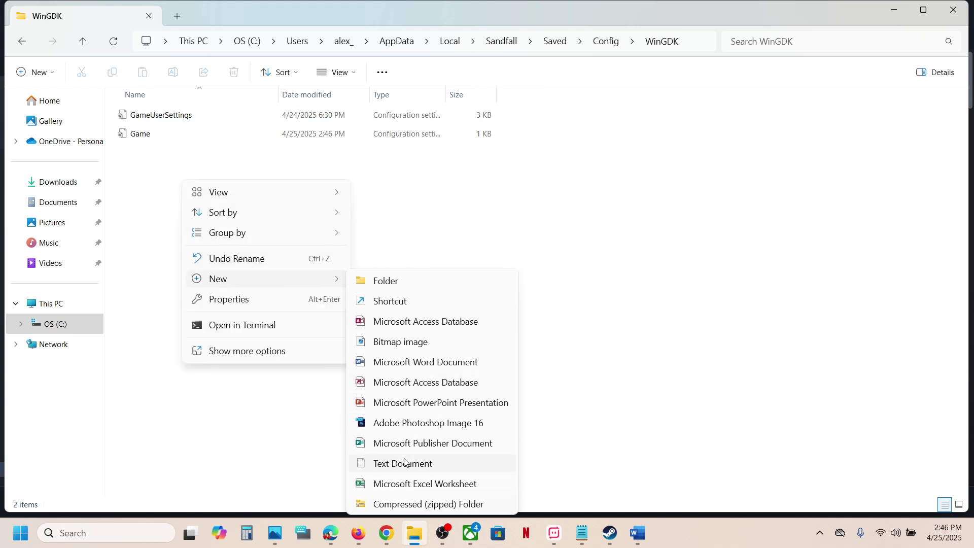
{"action": "left_click", "coordinate": [141, 168]}
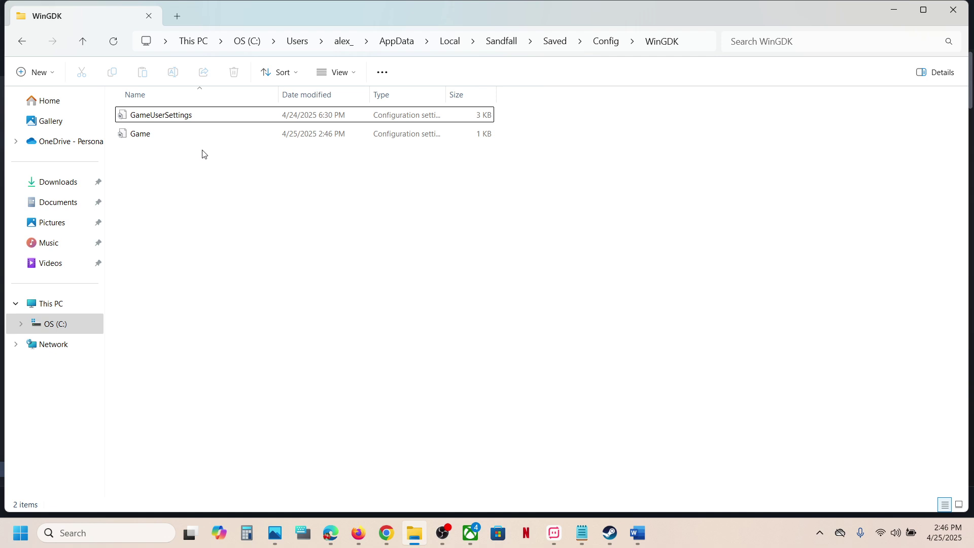
{"action": "left_click", "coordinate": [610, 533]}
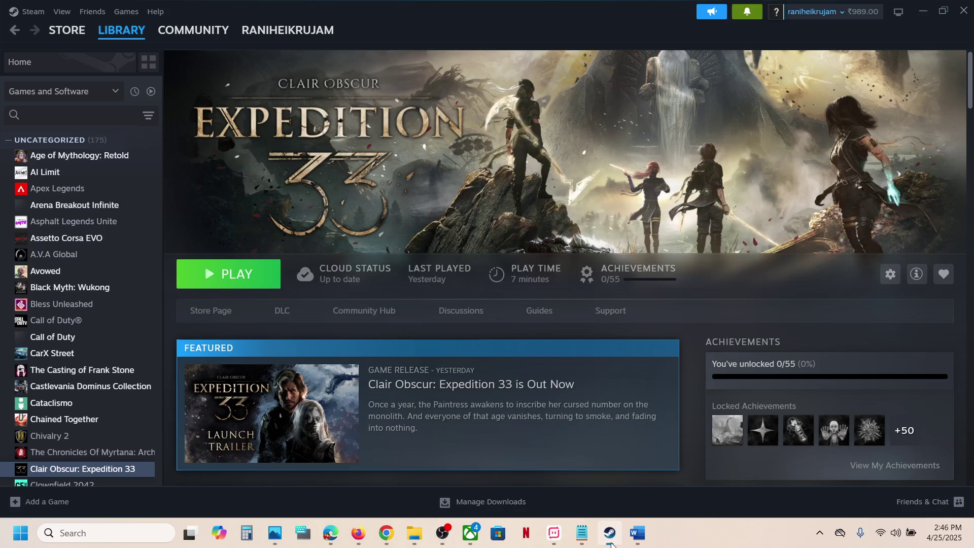